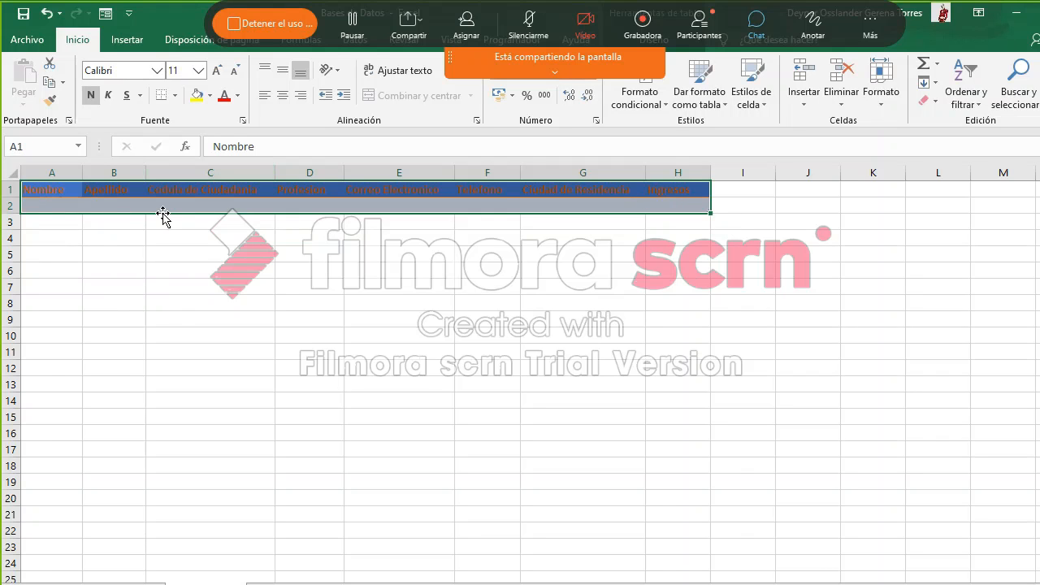
Step: On the results sheet, clear the CRITERIO title and the criteria headings and values in F3:G4
left_click(283, 584)
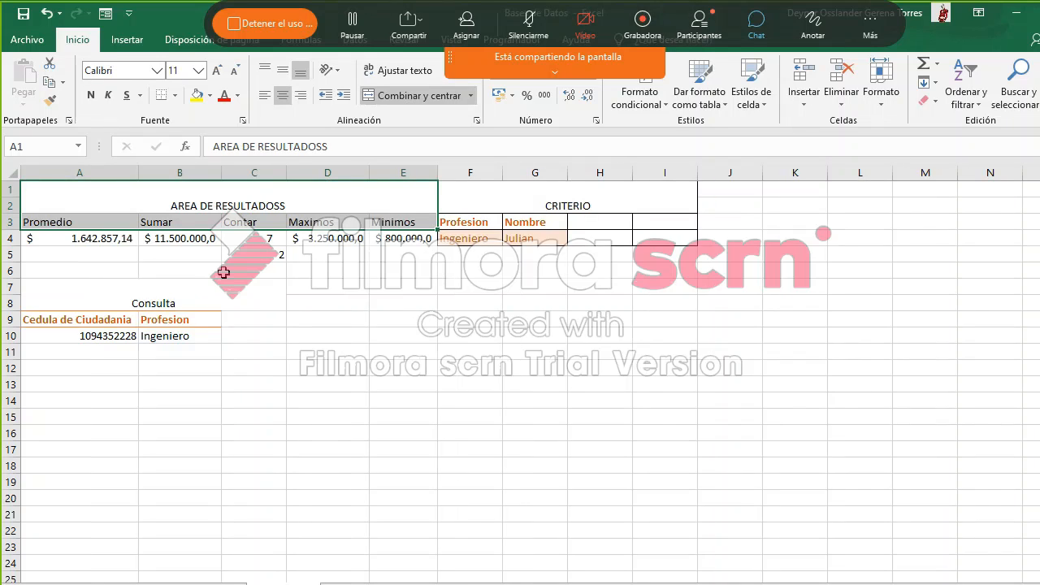
left_click(537, 200)
key("ctrl+v")
key("Down")
key("Delete")
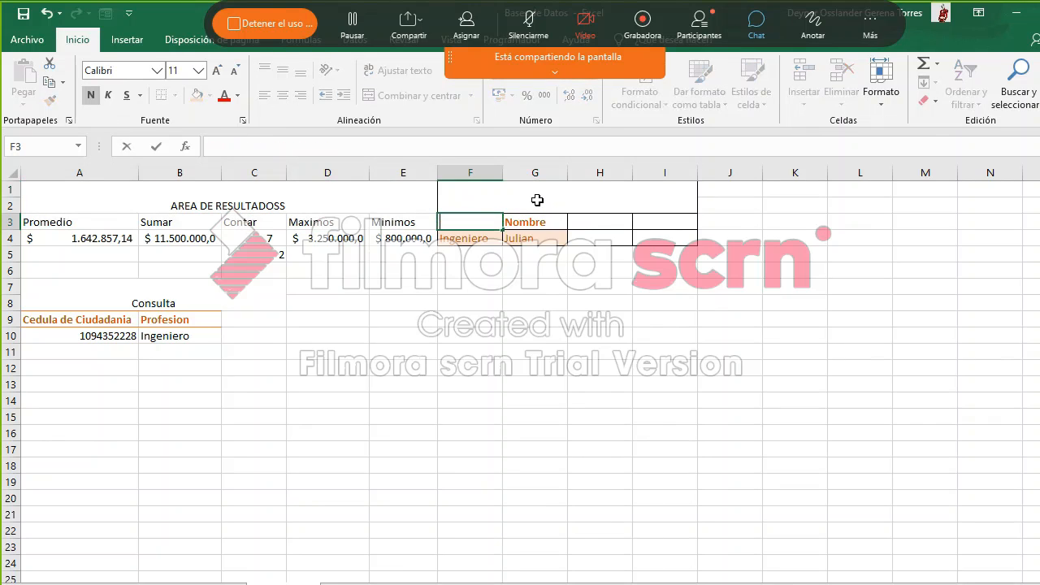
key("Down")
key("Delete")
key("Right")
key("Delete")
key("Up")
key("Delete")
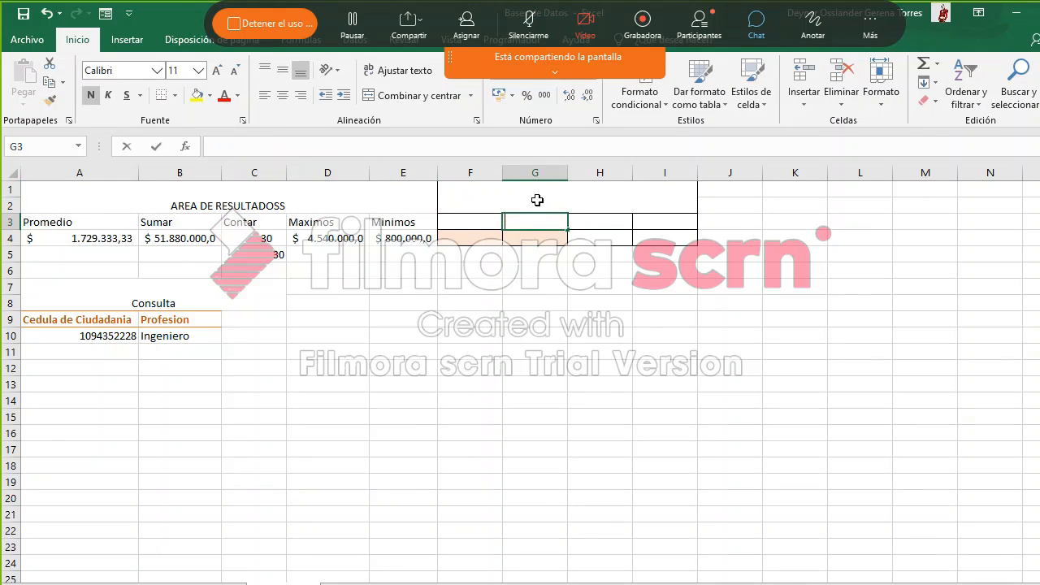
Step: Remove all borders from the emptied criteria block F1:I4
key("Right")
left_click_drag(465, 203, 667, 237)
left_click(173, 96)
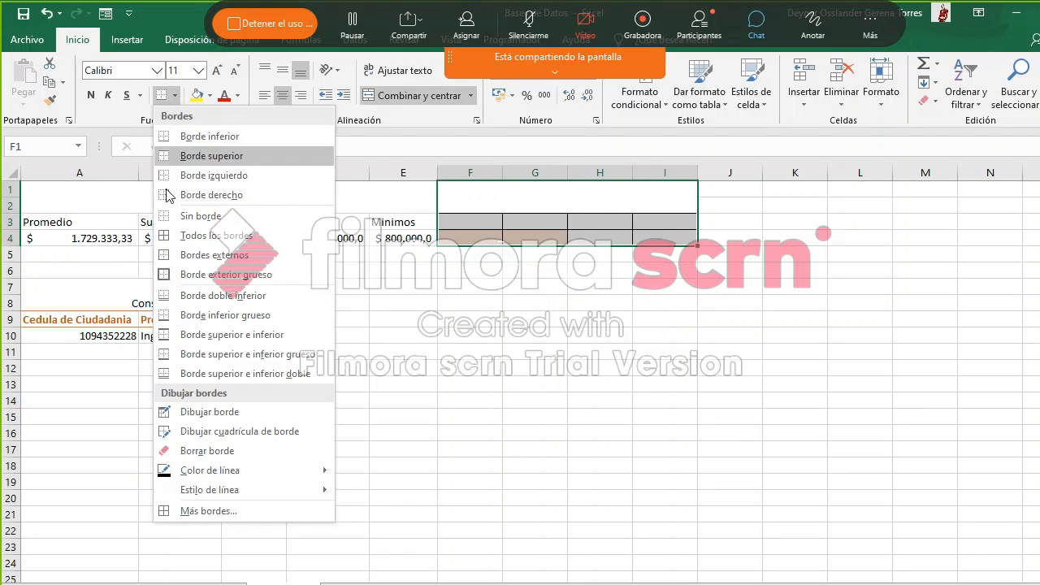
left_click(174, 214)
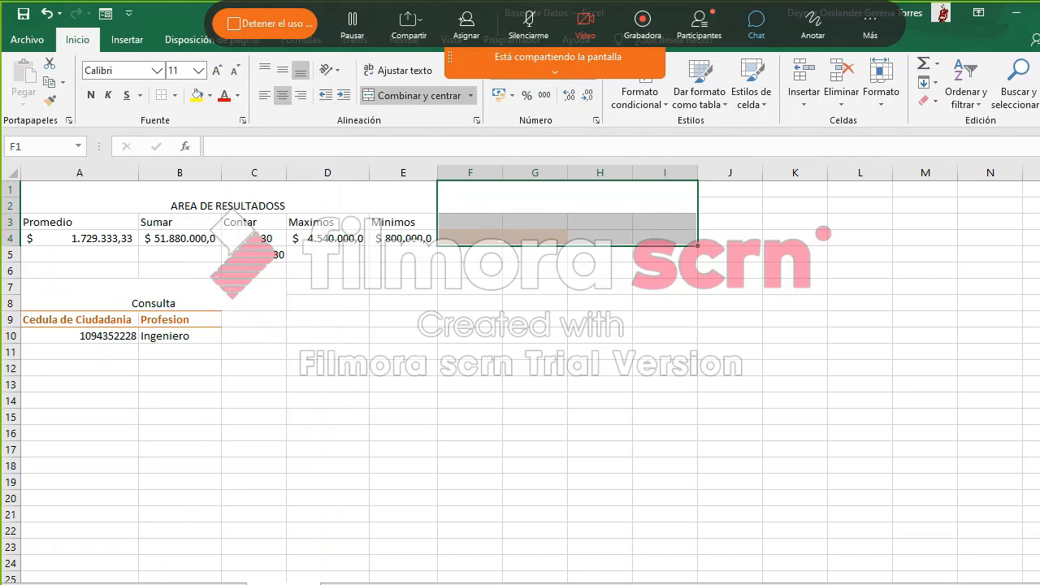
key("super")
key("super")
left_click(504, 298)
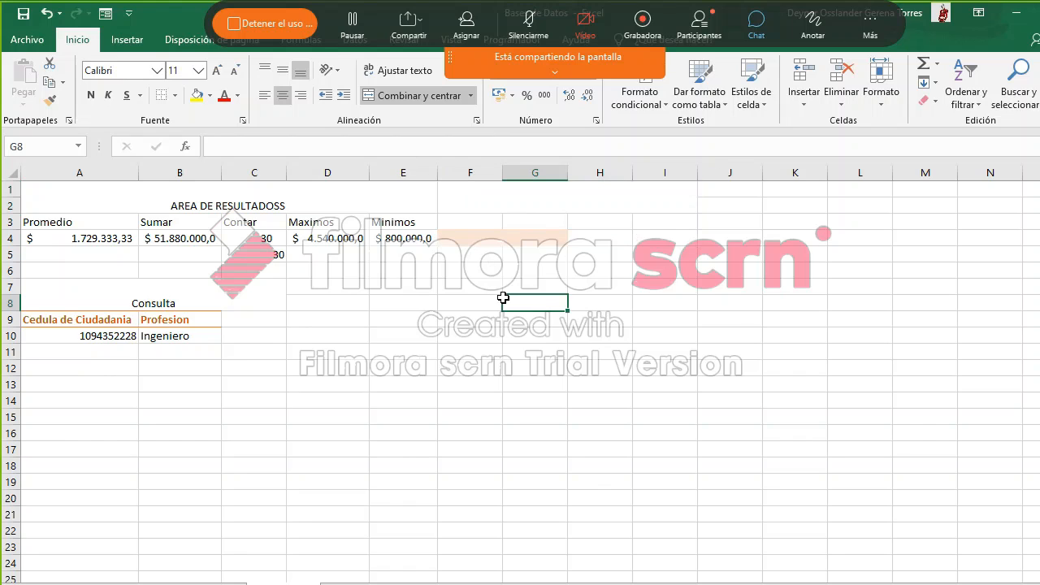
Step: Remove the fill color from cells F4 and G4
left_click(468, 210)
left_click(467, 237)
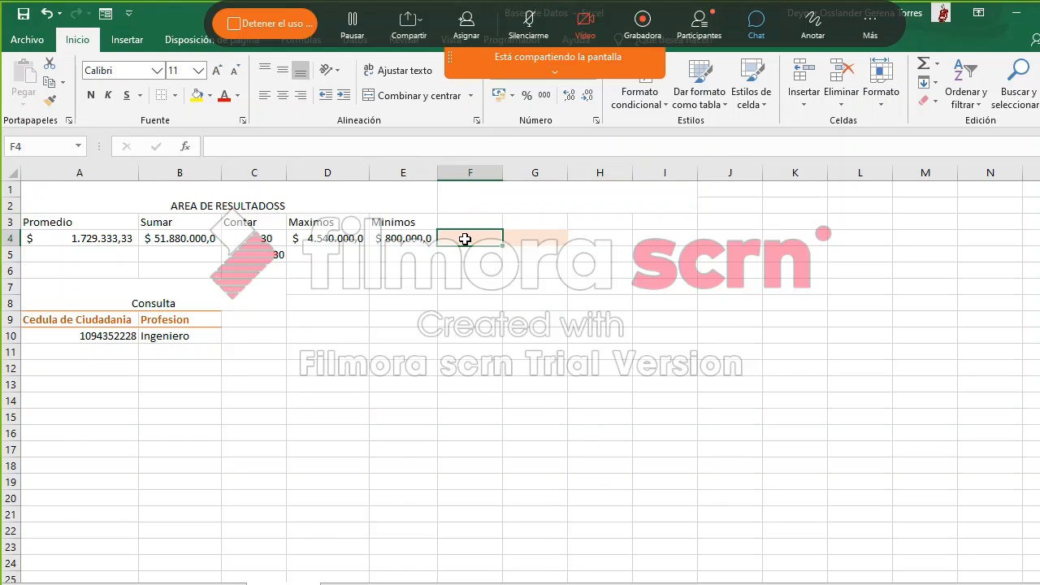
left_click(213, 96)
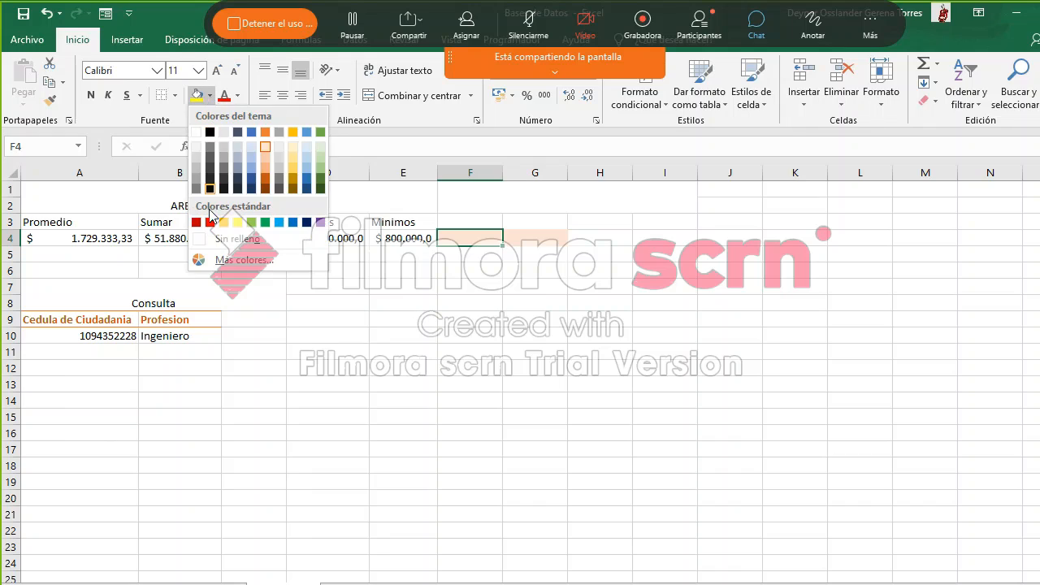
left_click(239, 238)
left_click(532, 241)
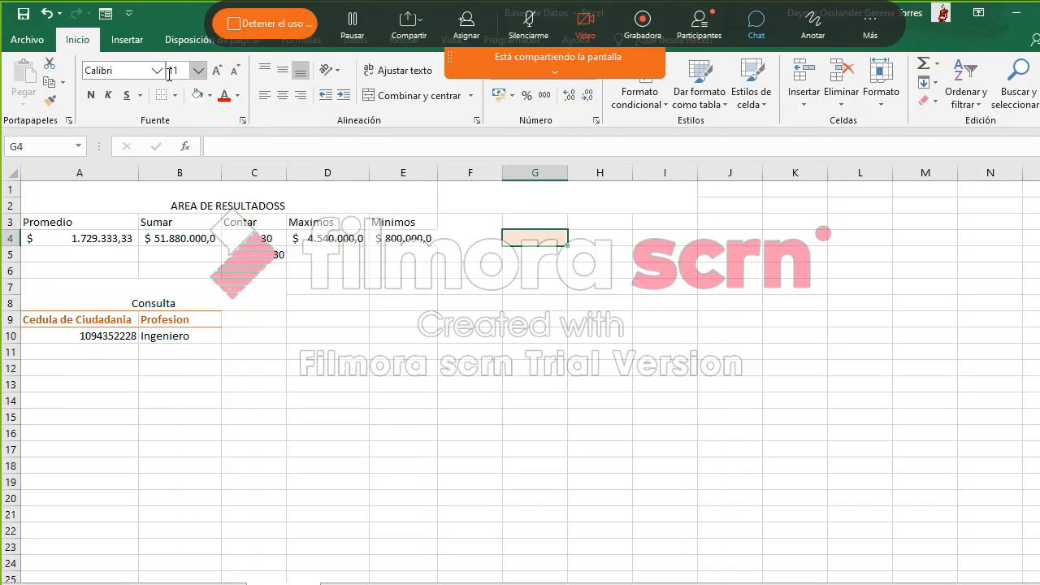
left_click(198, 96)
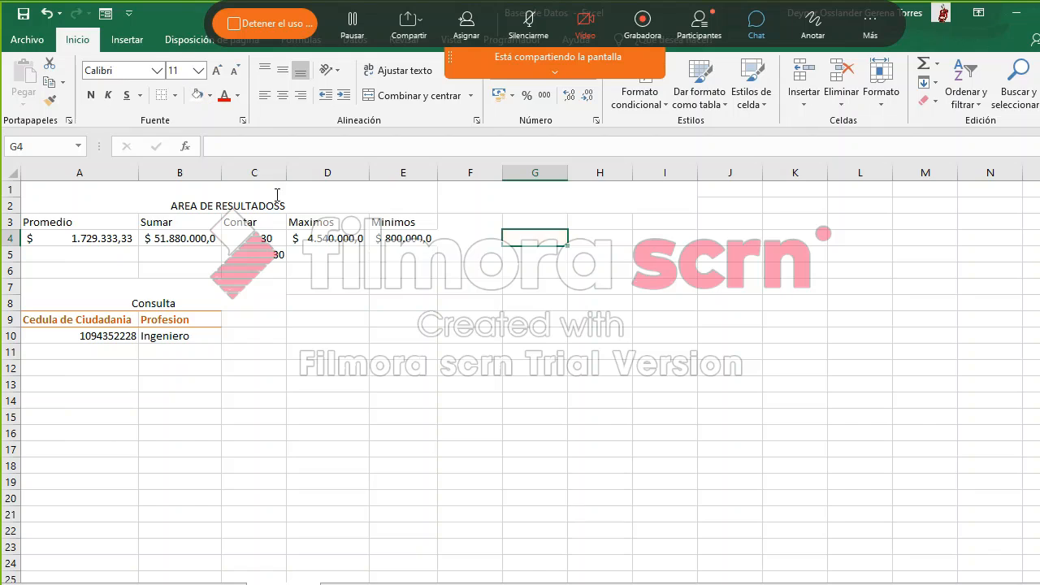
left_click(370, 400)
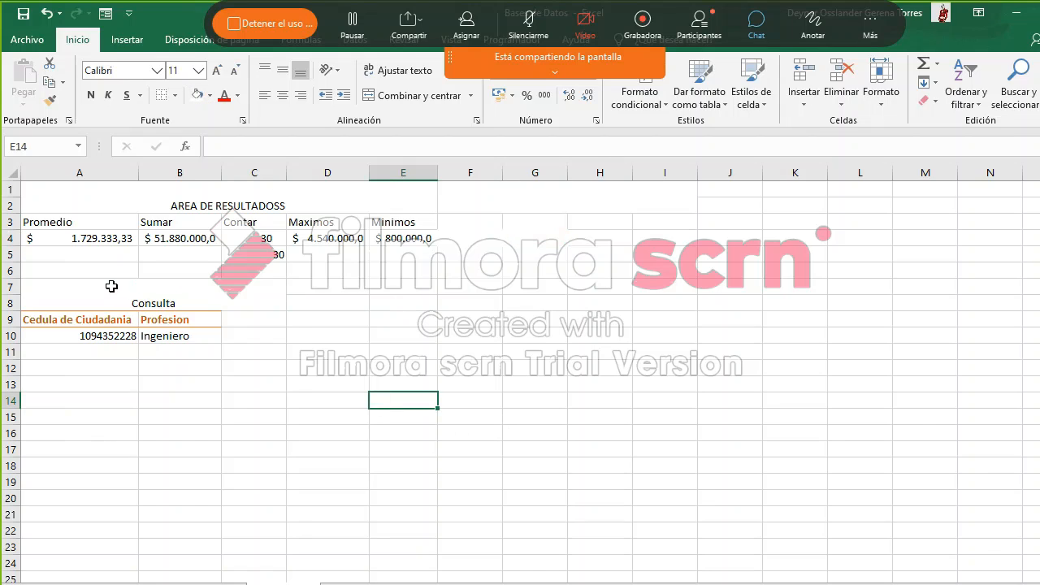
Step: Replace the criteria range in the Promedio formula in A4 with a reference to cell F9
left_click(70, 236)
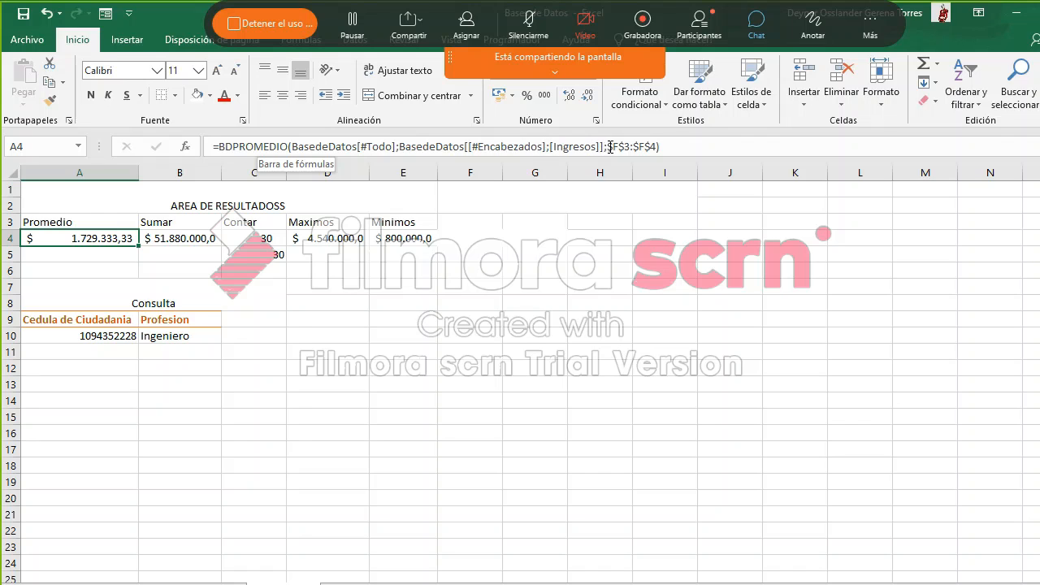
mouse_move(608, 147)
left_mouse_down()
mouse_move(651, 146)
mouse_move(609, 144)
left_mouse_up()
key("BackSpace")
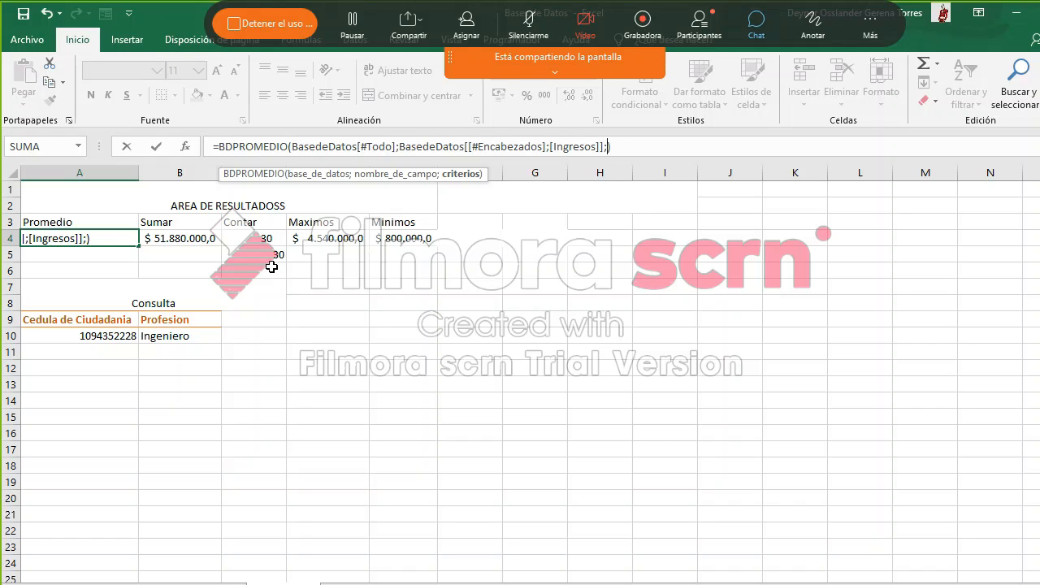
type("CR")
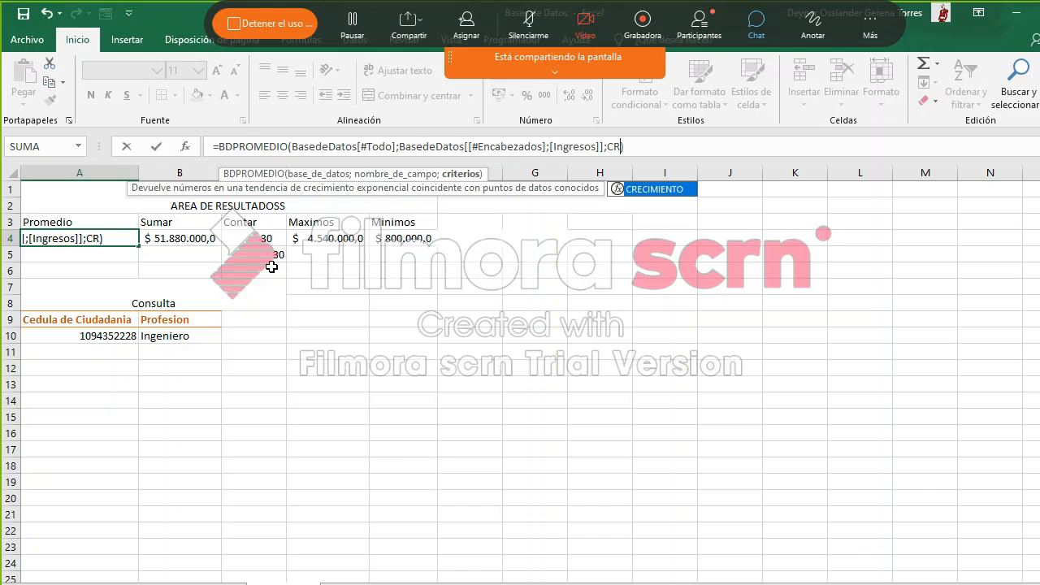
key("BackSpace")
key("BackSpace")
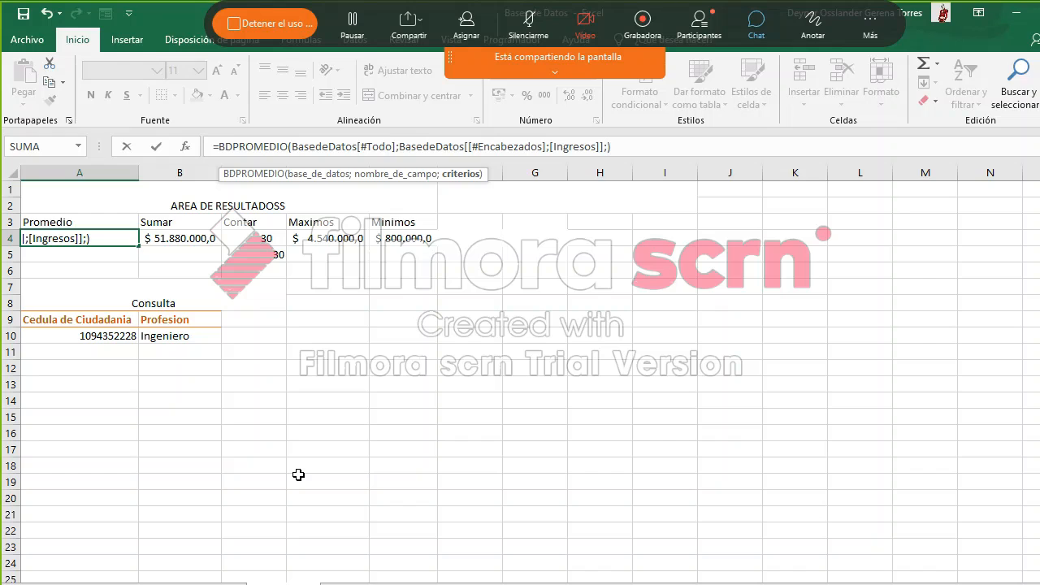
left_click(488, 322)
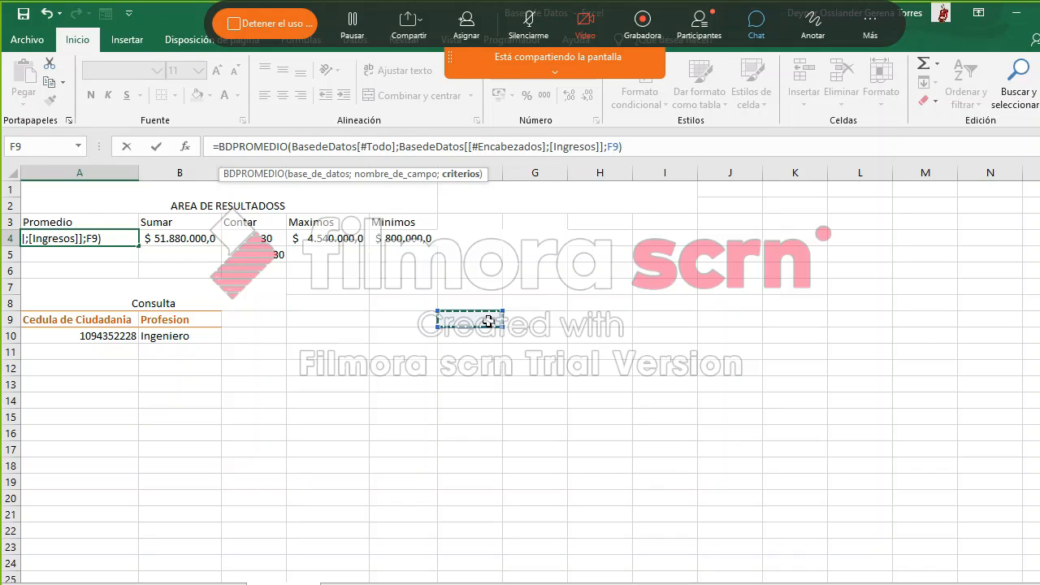
key("Return")
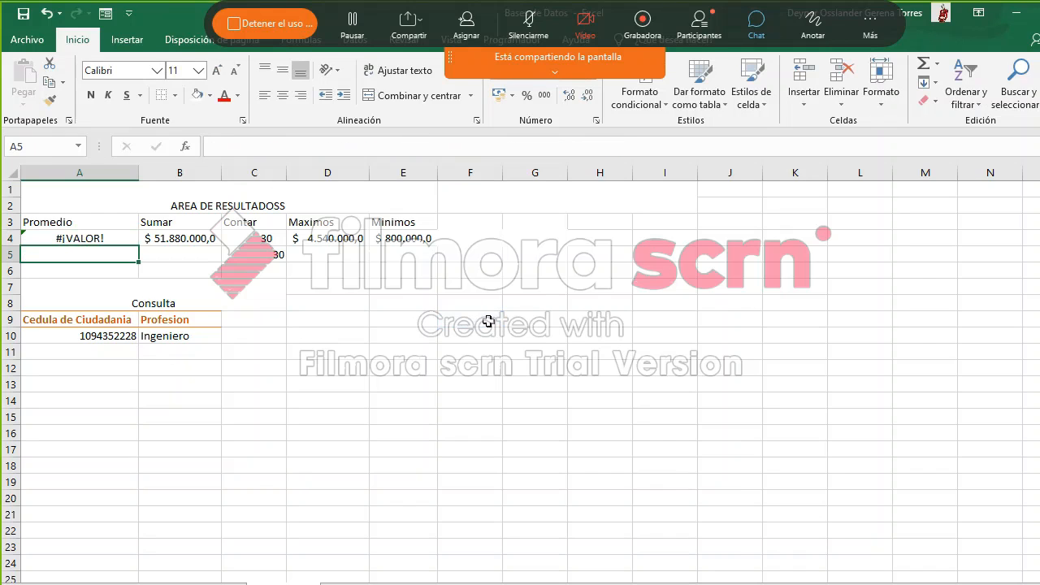
Step: Rename the criteria table on the sheet with the Nombre to Ingresos headers as CR
left_click(216, 579)
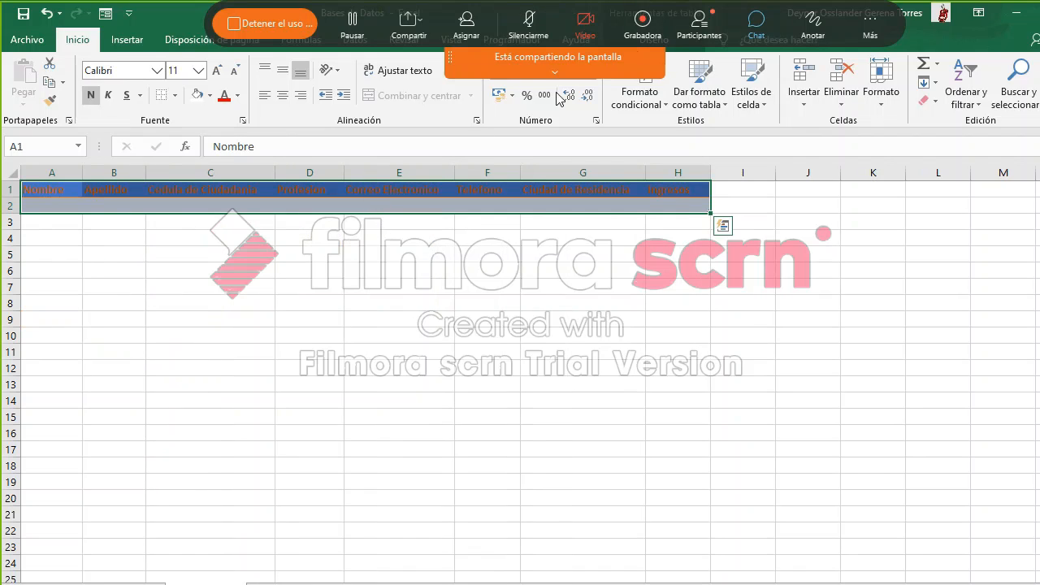
left_click(773, 41)
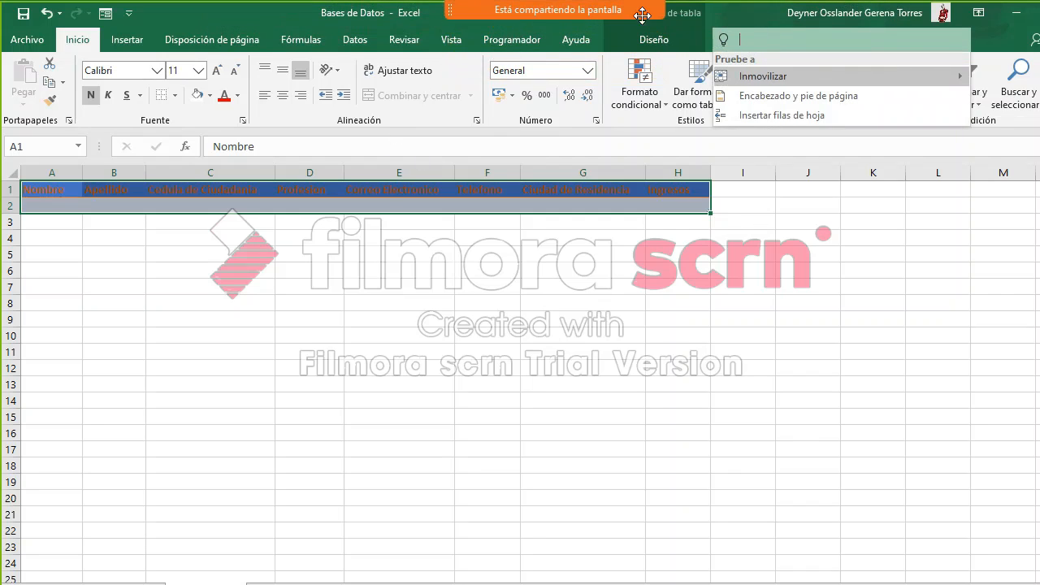
mouse_move(643, 15)
left_click(678, 48)
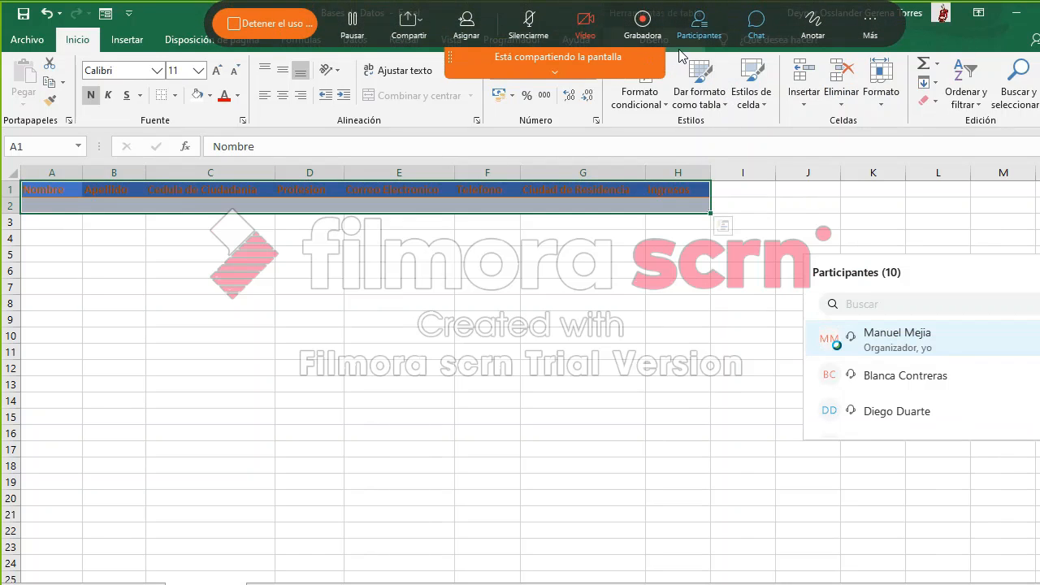
left_click(682, 48)
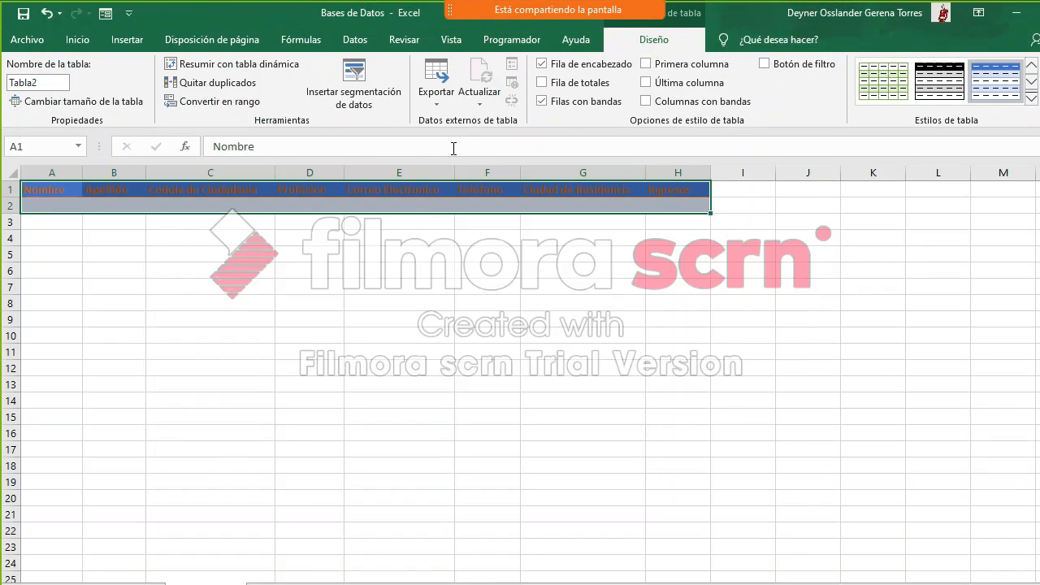
left_click(44, 83)
left_click(44, 84)
double_click(44, 84)
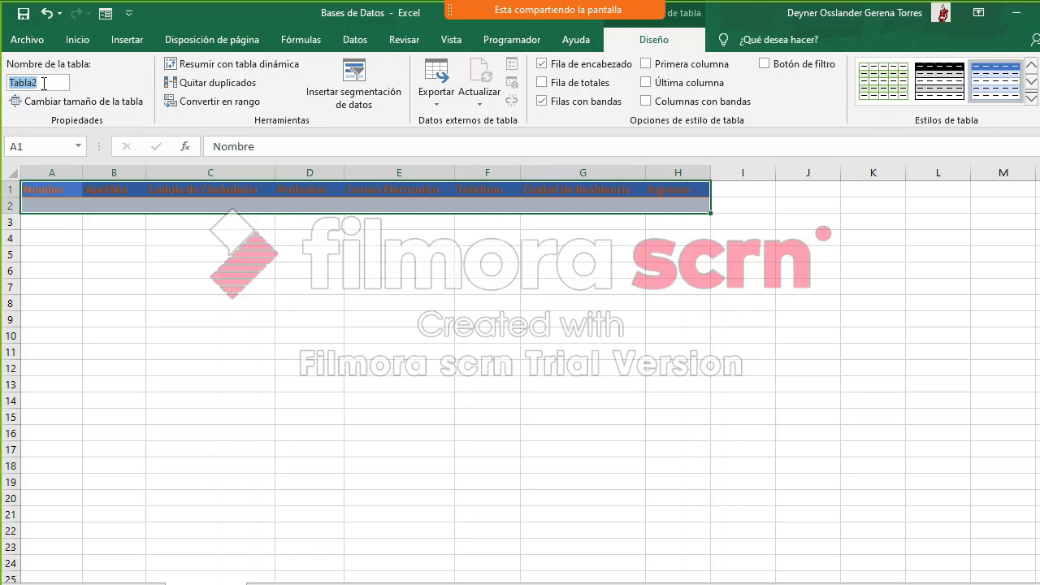
type("CR")
key("Return")
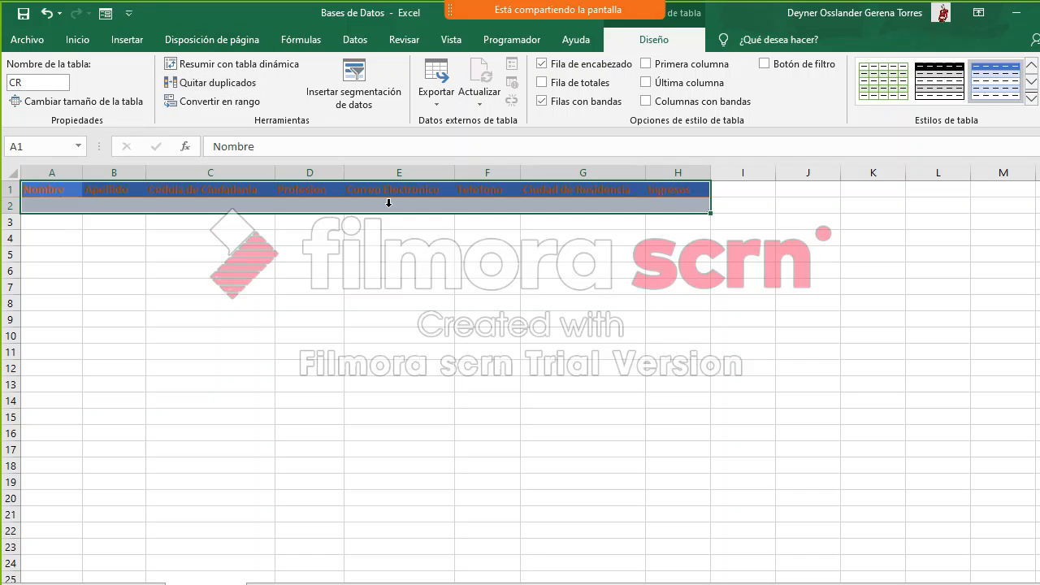
Step: Set the criteria argument of the BDPROMEDIO formula in A4 on the results sheet to CR[#Todo]
left_click(276, 583)
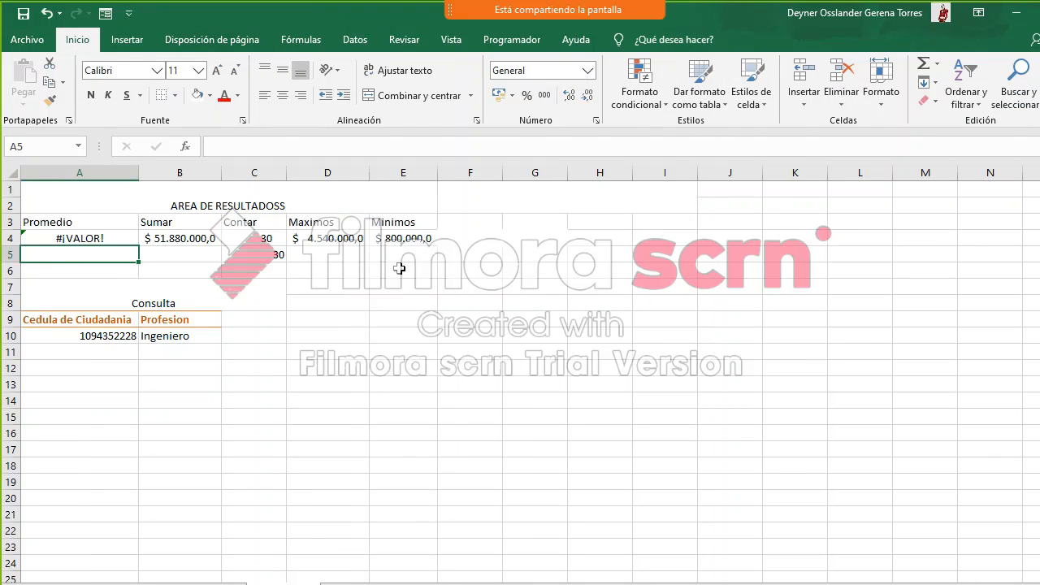
left_click(104, 238)
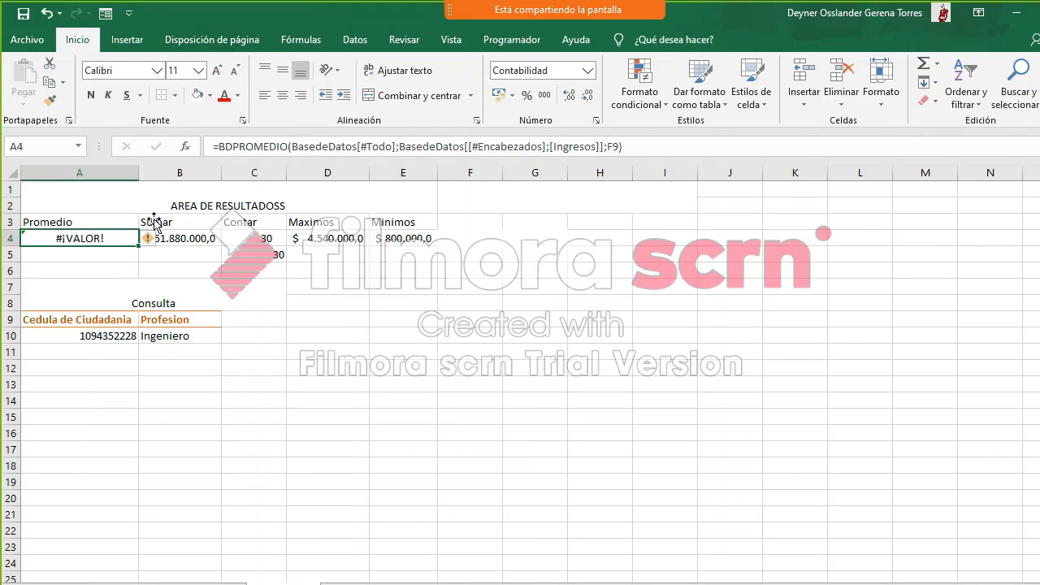
left_click(621, 148)
key("BackSpace")
key("BackSpace")
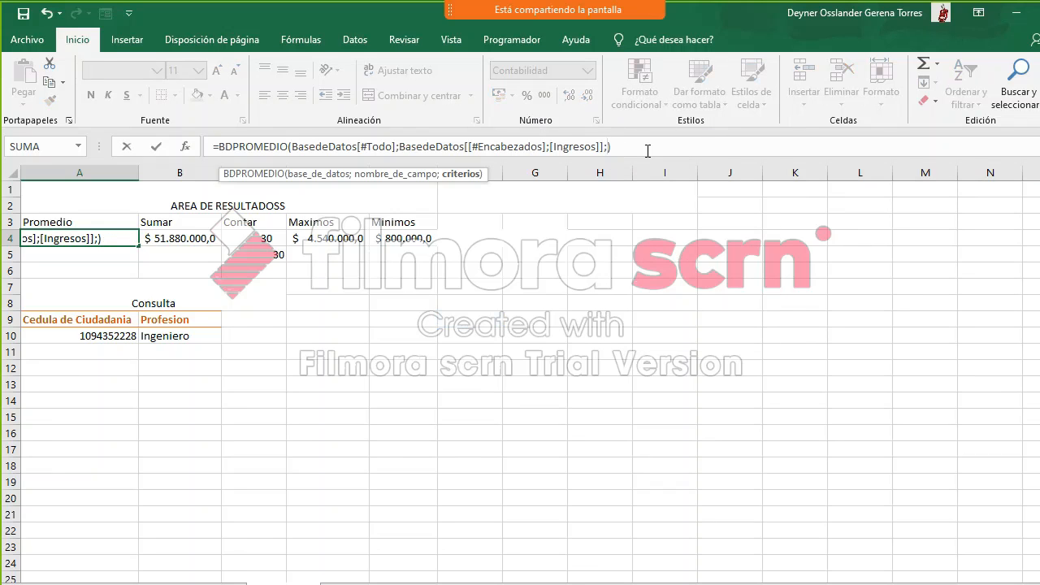
type("CR")
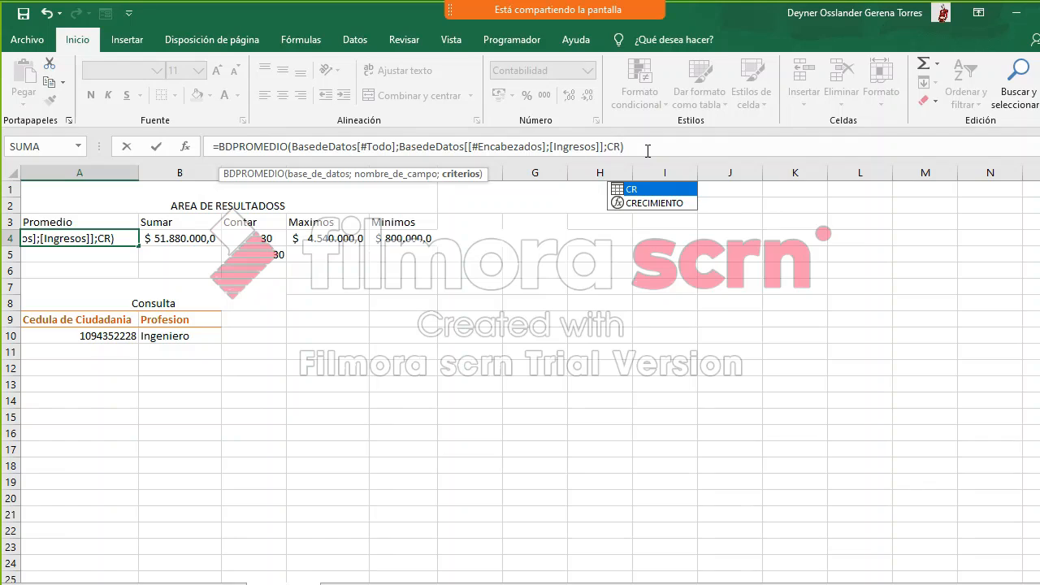
type("[")
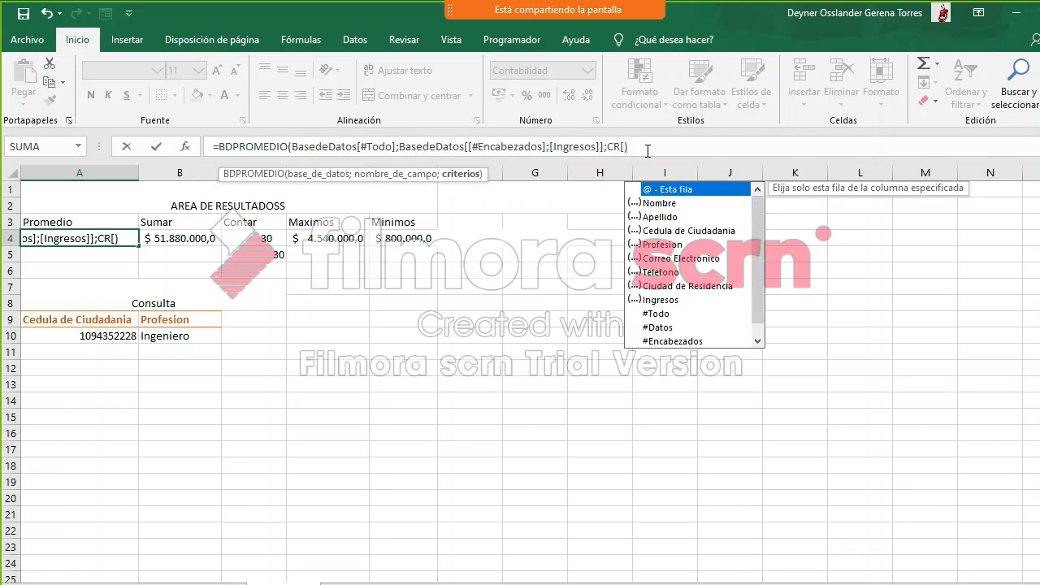
double_click(679, 315)
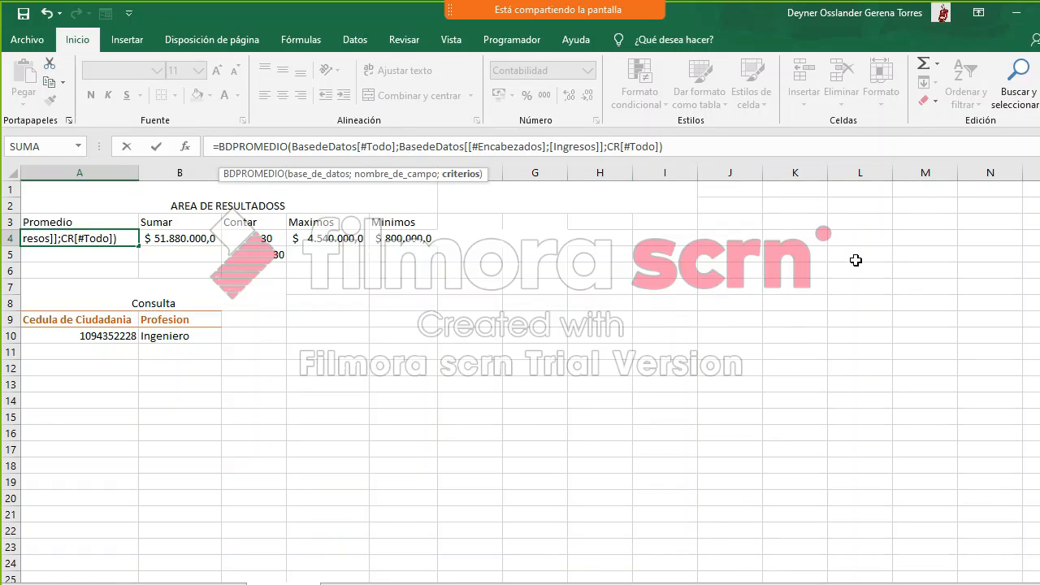
key("Return")
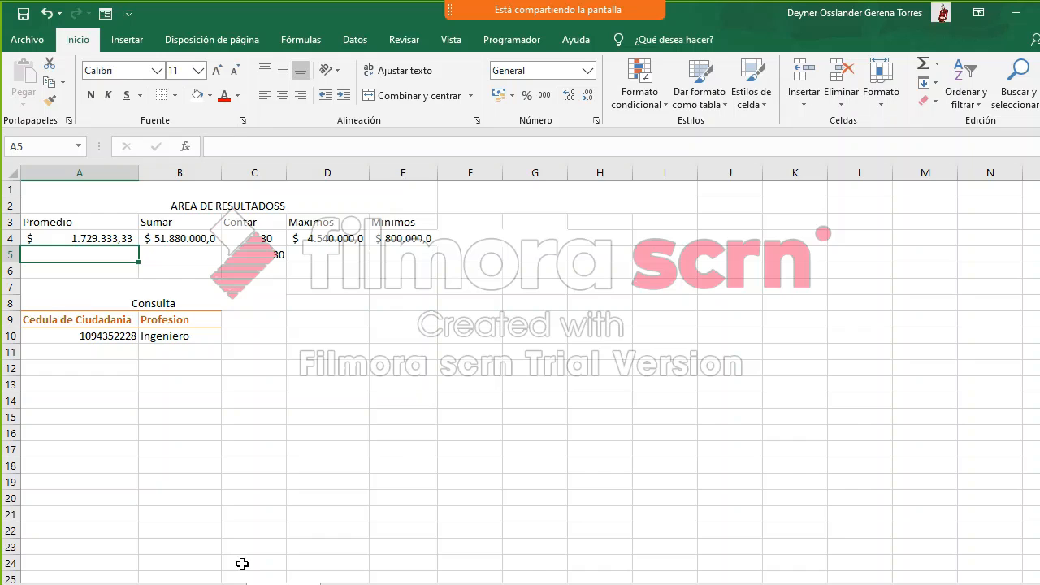
Step: Enter a first name under Nombre in the CR table's empty row and check the Promedio result on the results sheet
left_click(205, 584)
left_click(274, 265)
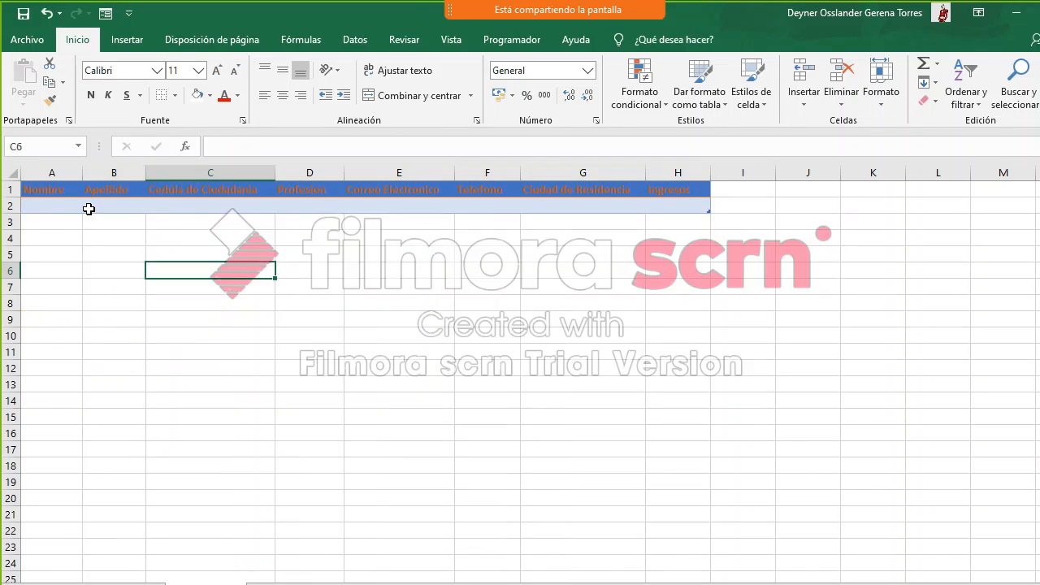
left_click(62, 208)
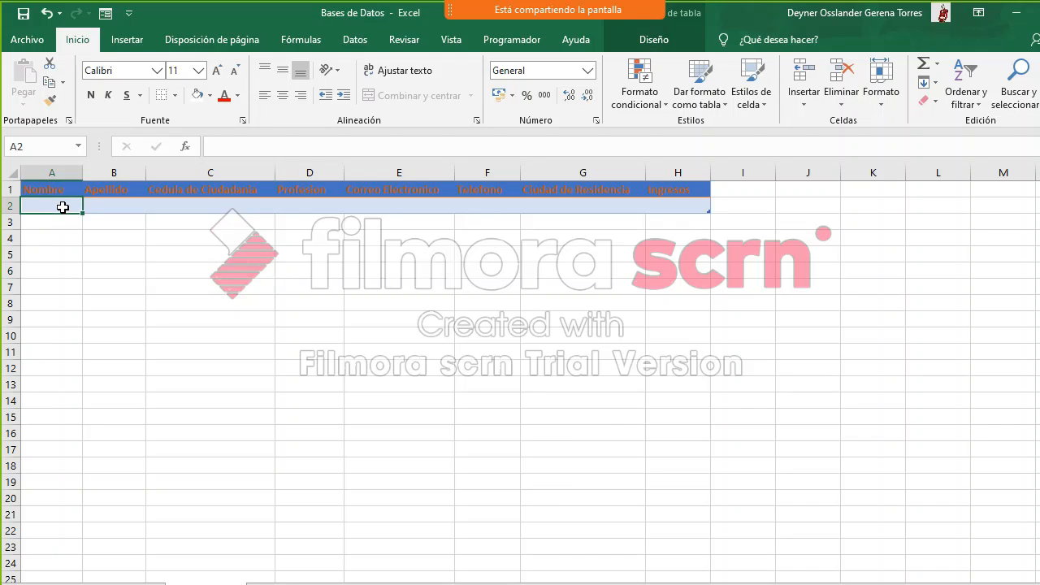
type("Julian")
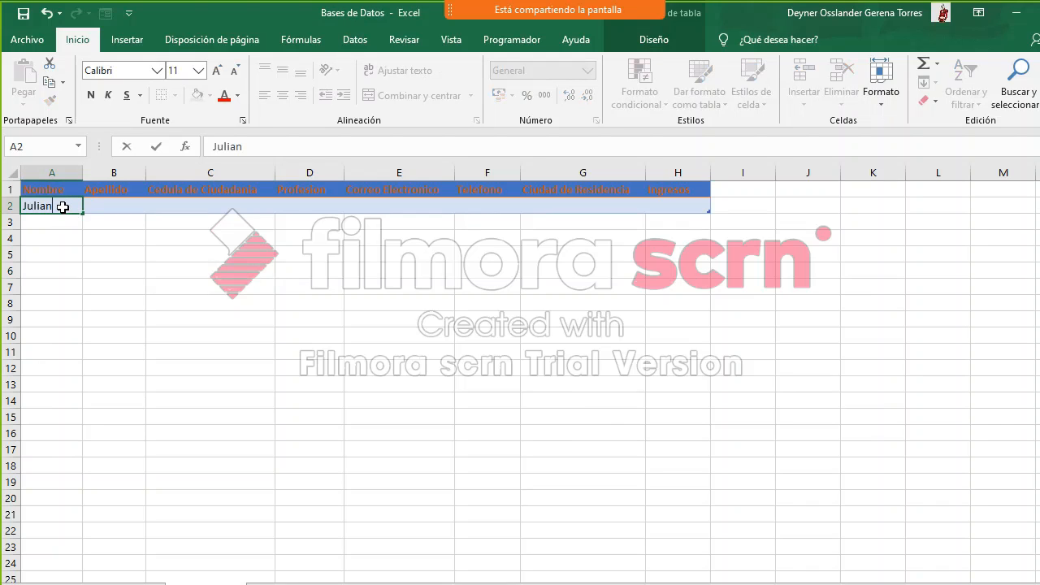
key("Return")
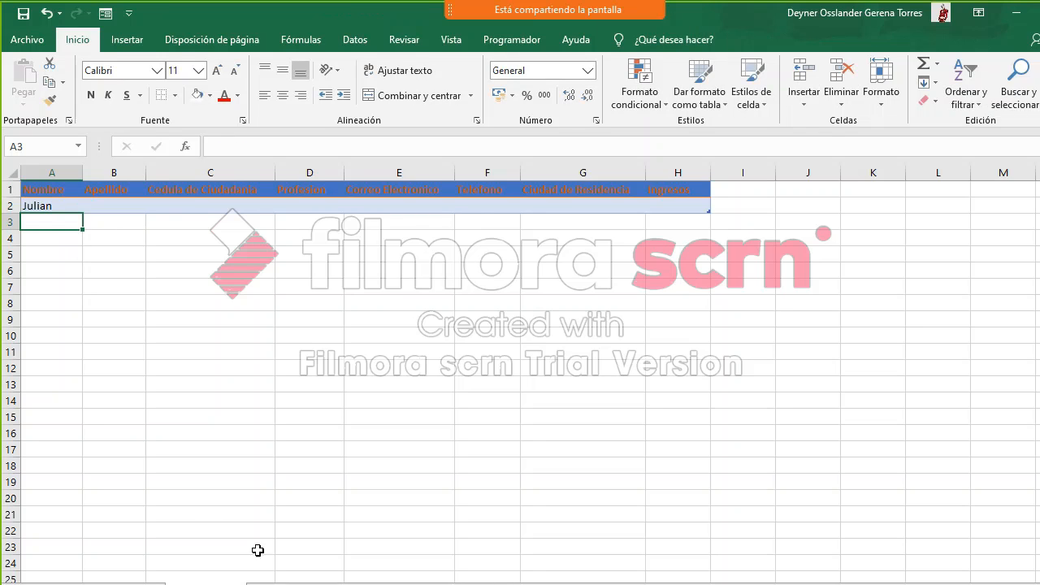
left_click(281, 584)
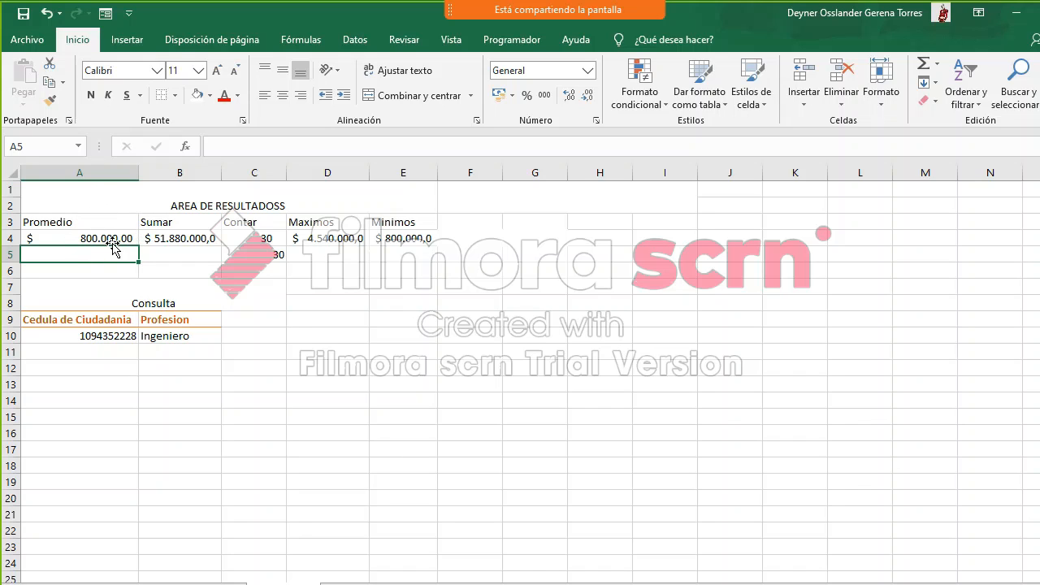
Step: Replace the F3:F4 criteria of the BDSUMA formula in B4 with the opening of a CR table reference, CR[#]
left_click(177, 237)
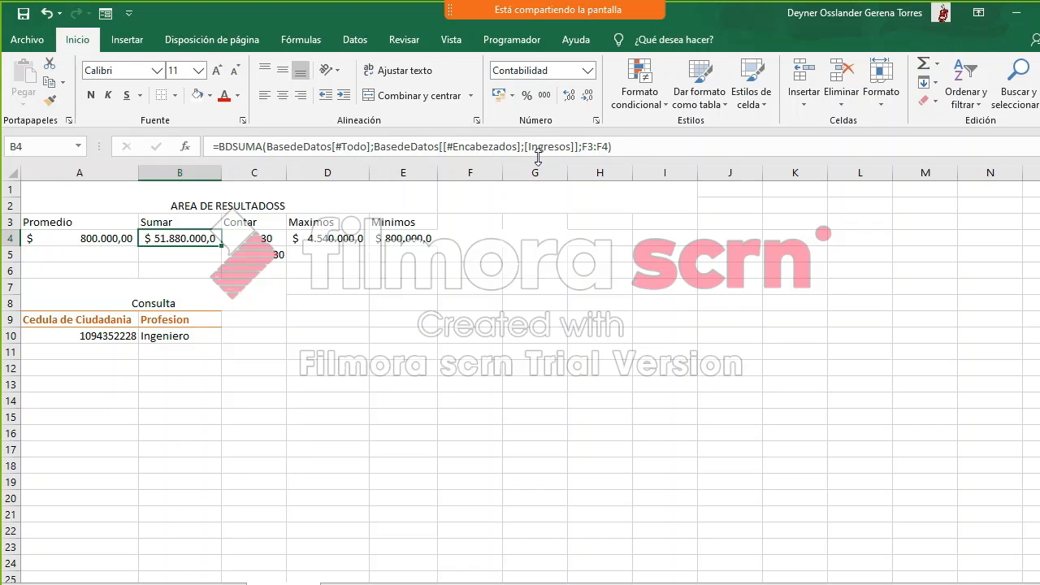
left_click_drag(582, 149, 610, 147)
key("Delete")
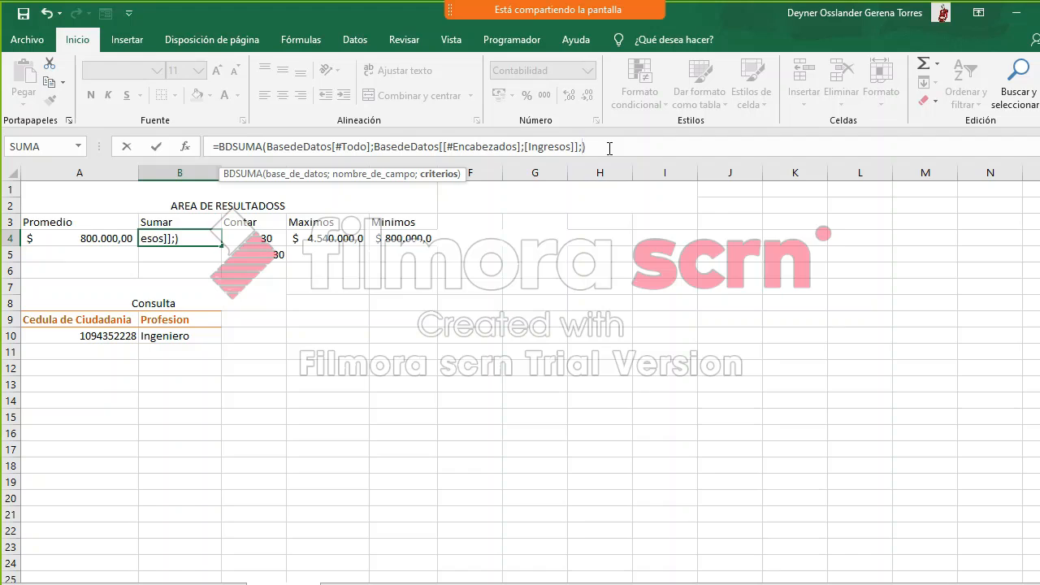
type("CR")
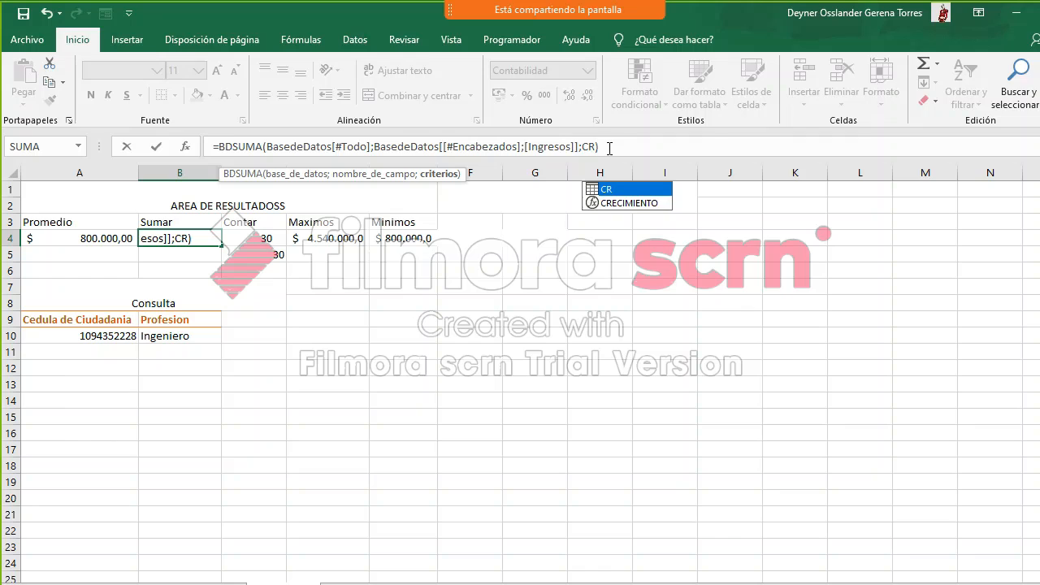
type("[]")
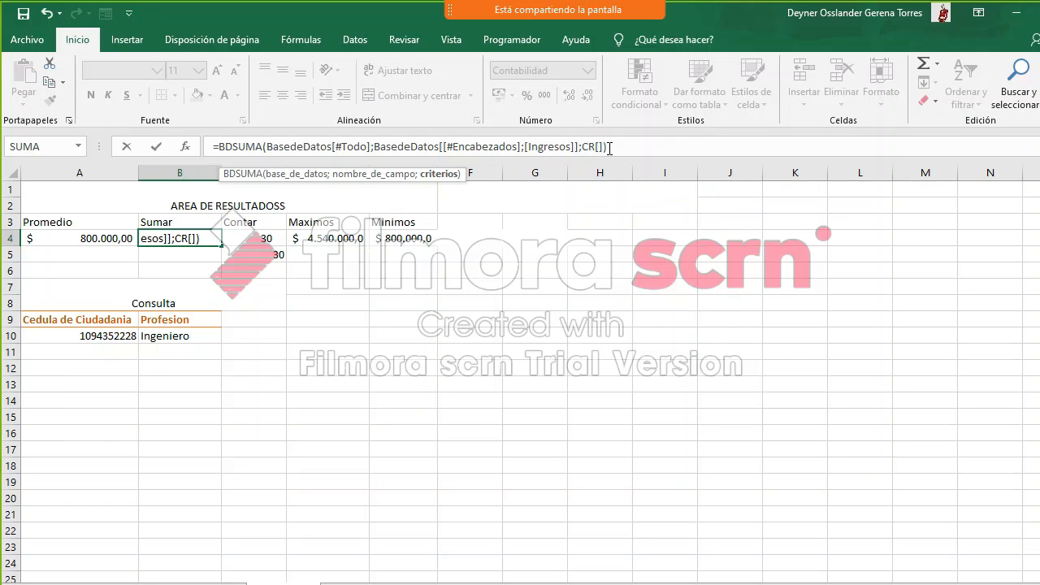
type("#")
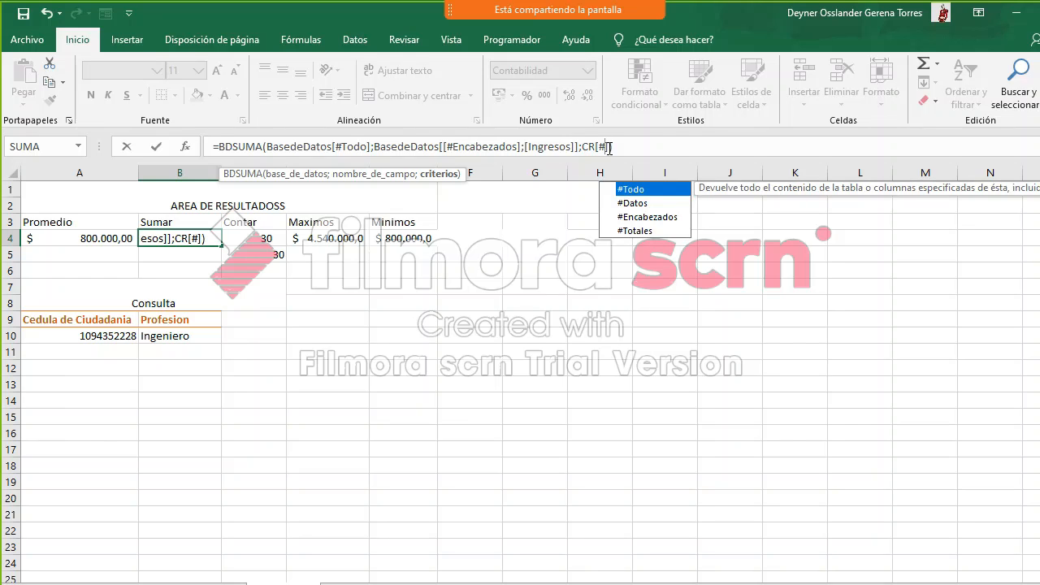
double_click(637, 204)
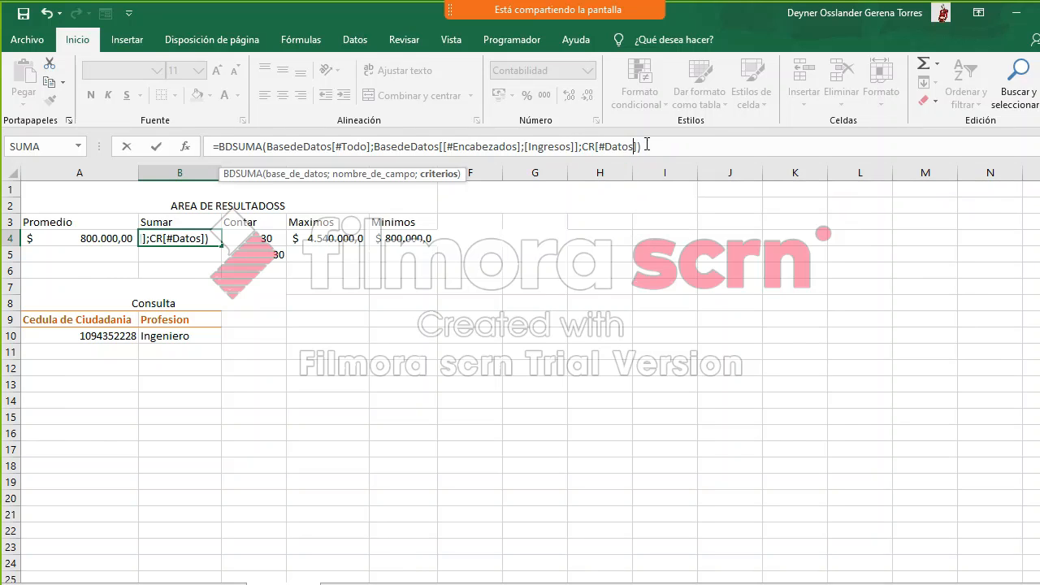
key("BackSpace")
key("BackSpace")
key("BackSpace")
key("BackSpace")
key("BackSpace")
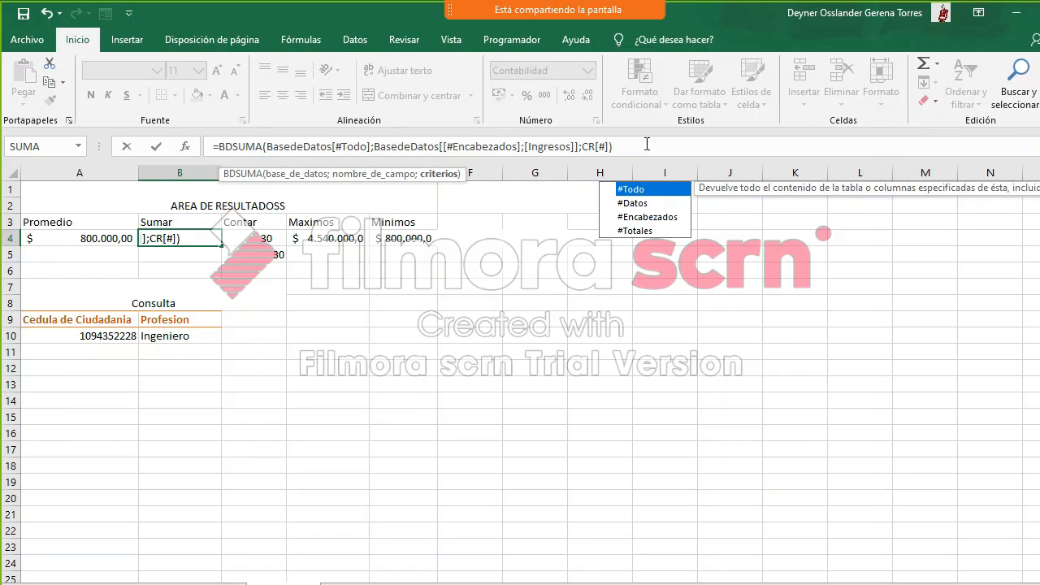
key("Return")
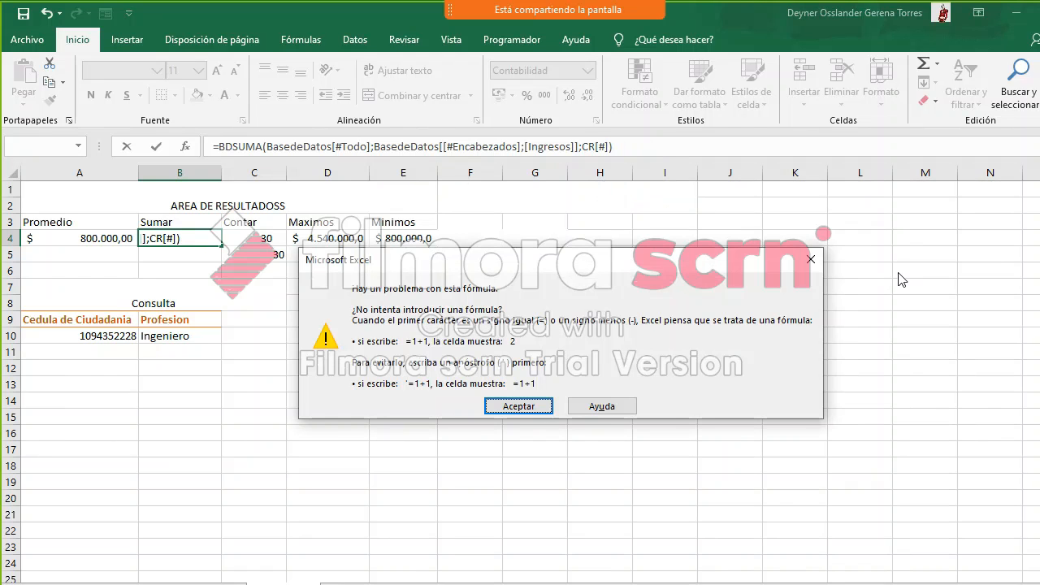
left_click(811, 262)
Step: Complete the criteria argument of the BDSUMA formula in B4 as CR[#Todo] and enter the formula
left_click(606, 146)
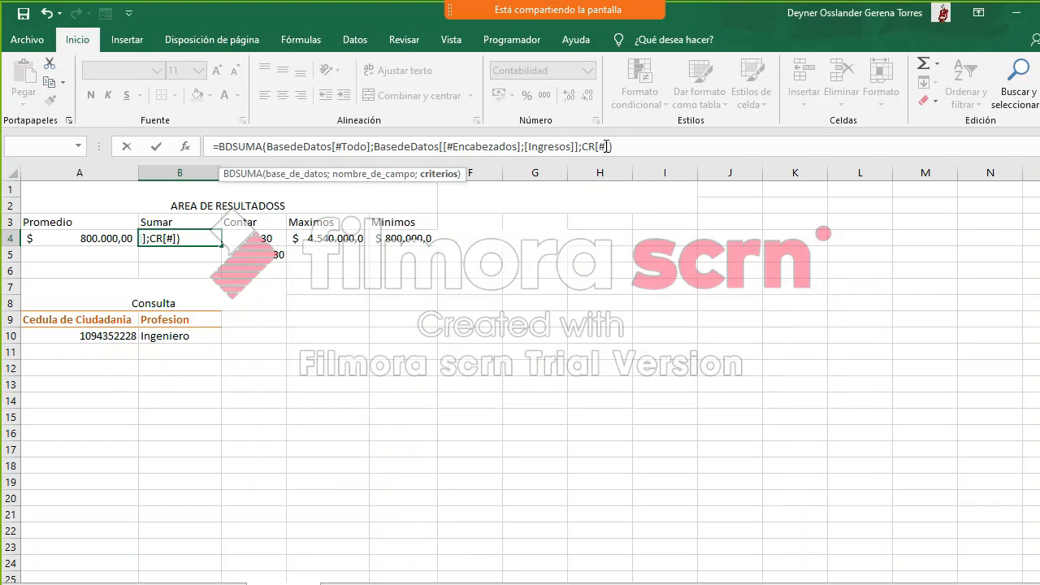
type("t")
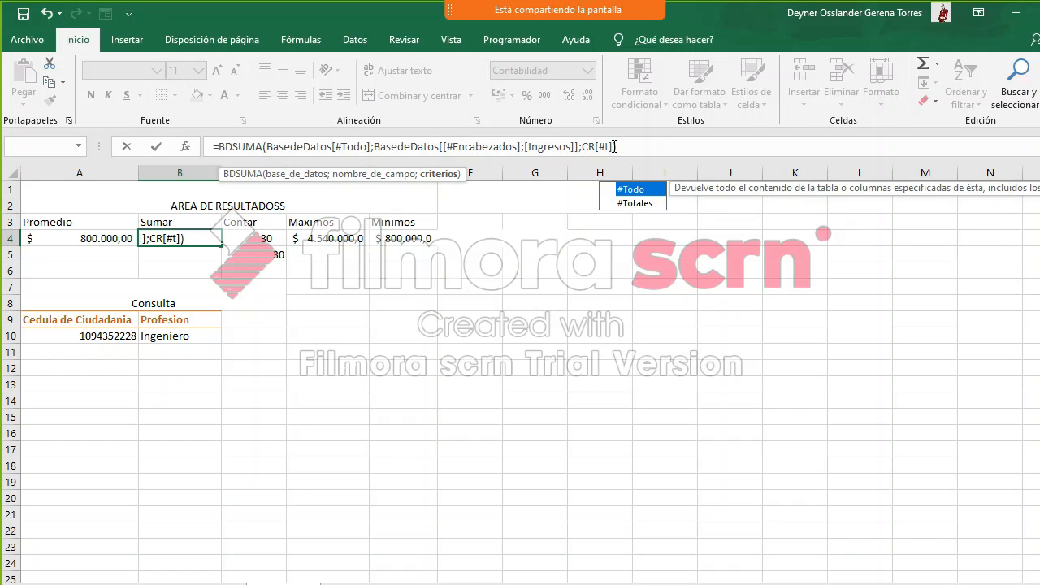
double_click(631, 190)
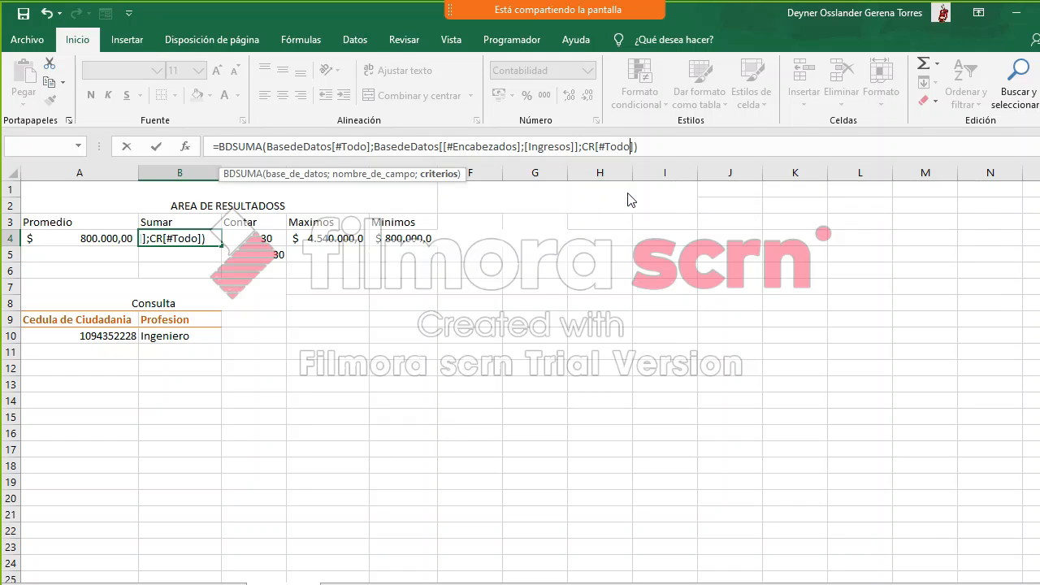
key("Return")
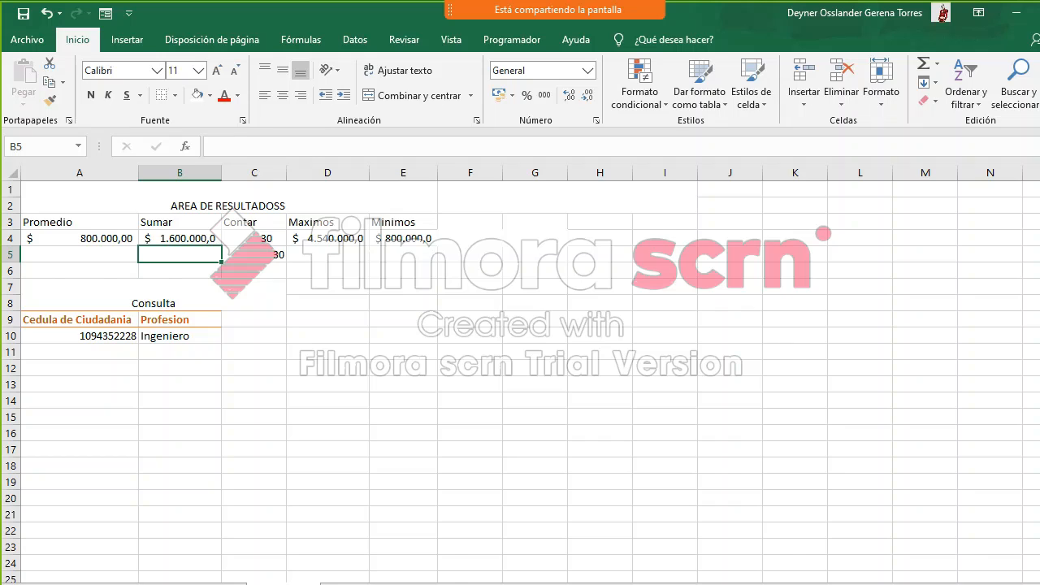
Step: Check the criteria entered in the CR table and review the result formulas in row 4 of the results sheet
left_click(205, 583)
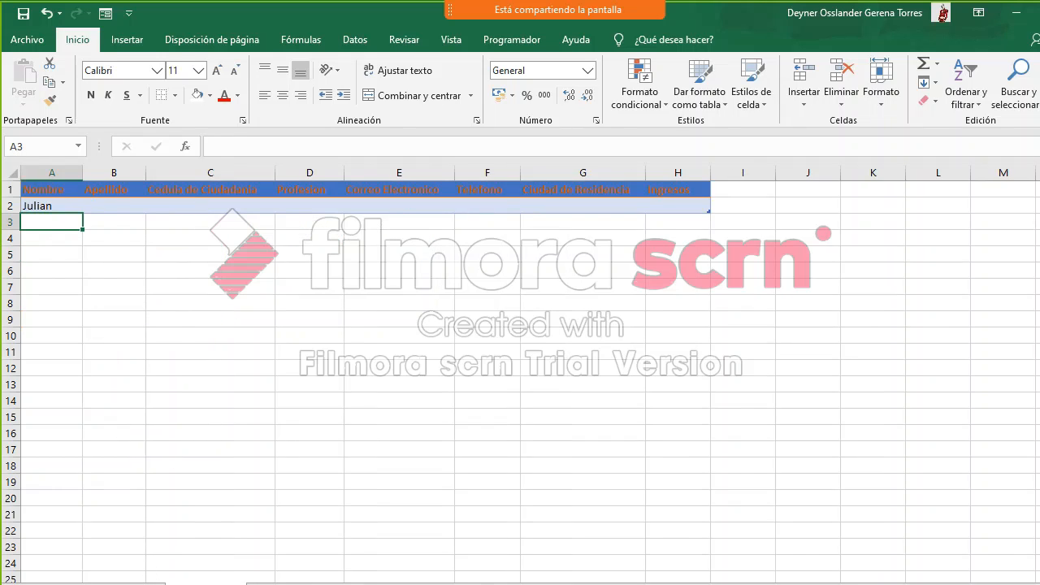
left_click(283, 583)
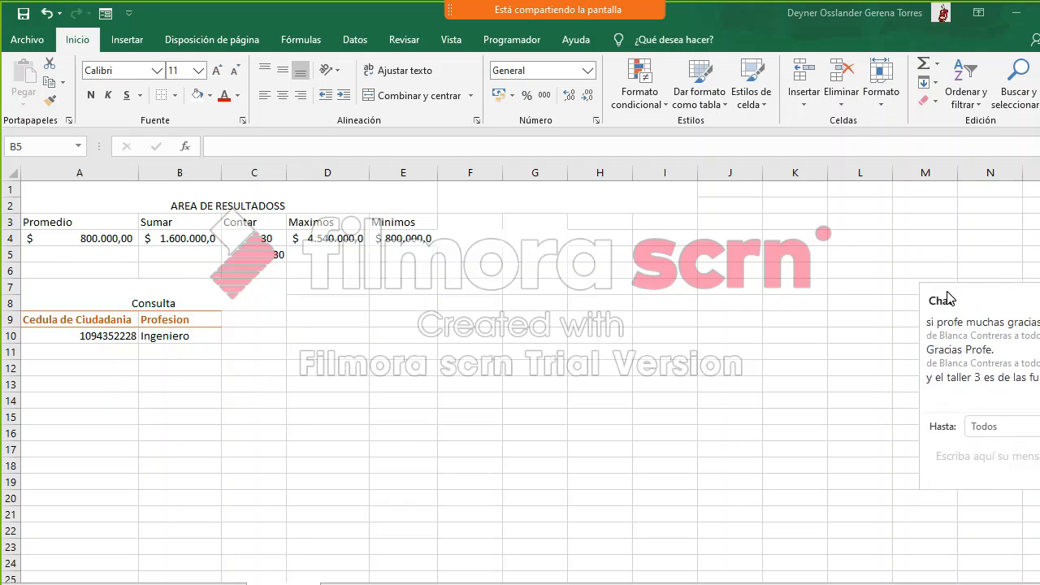
left_click_drag(946, 292, 925, 280)
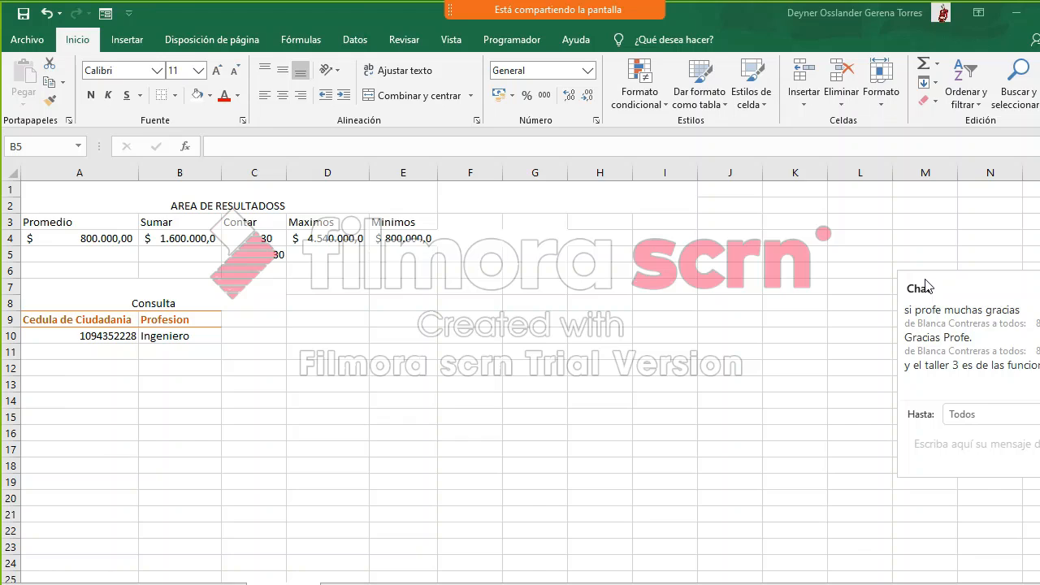
left_click_drag(925, 279, 1039, 335)
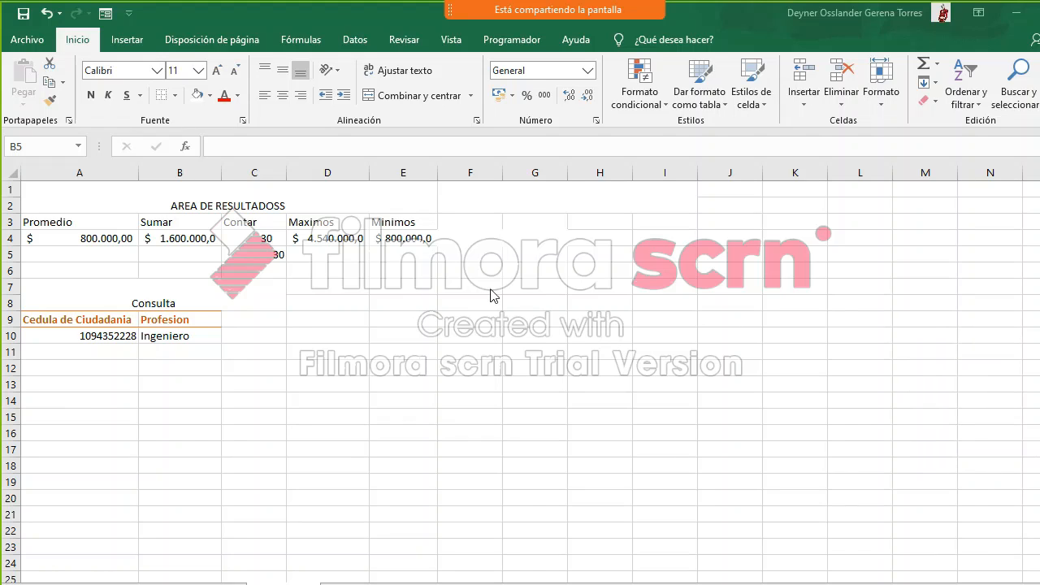
left_click(82, 240)
left_click(166, 237)
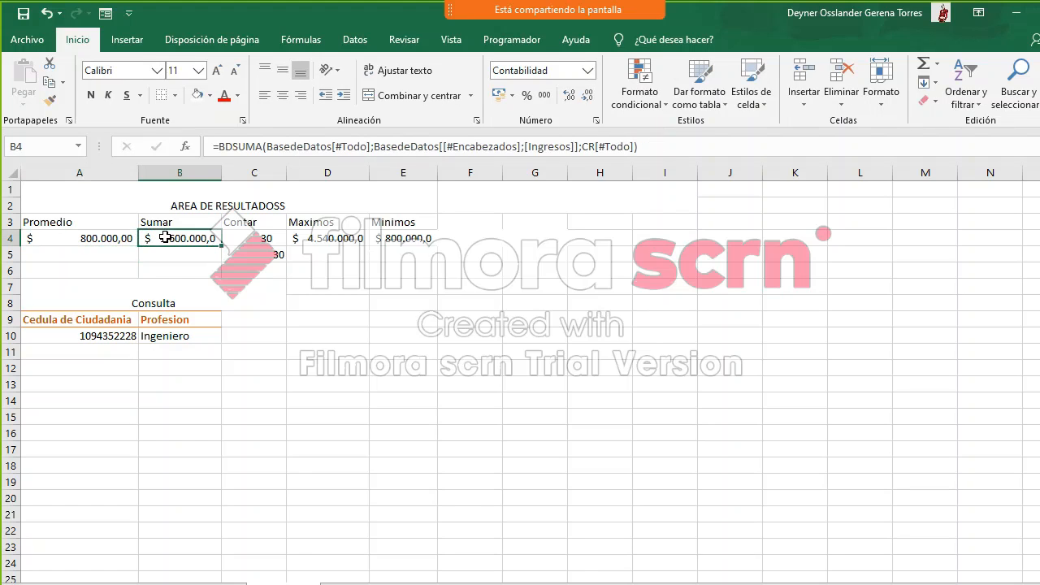
left_click(262, 241)
left_click(342, 238)
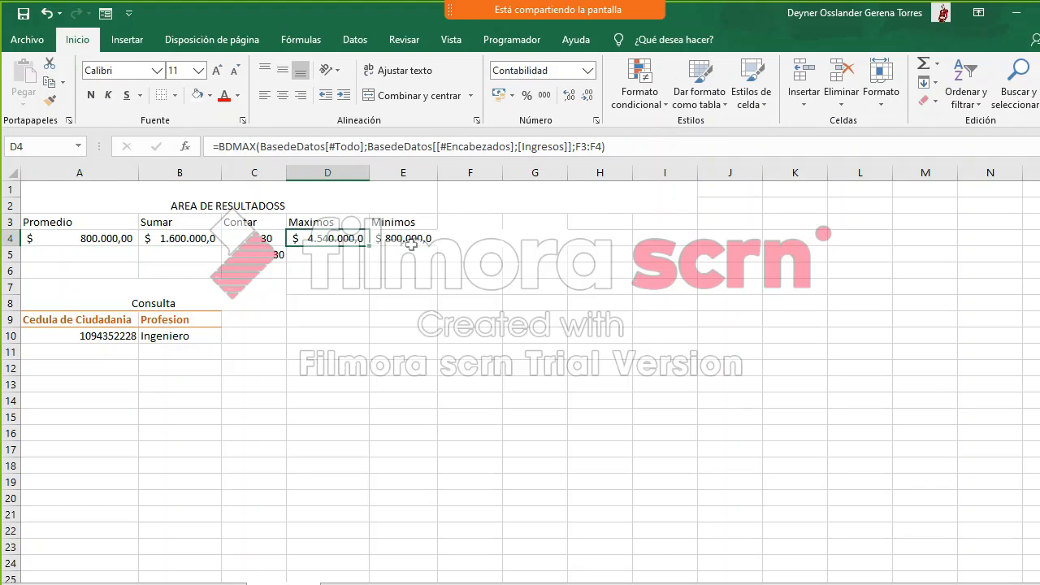
left_click(421, 249)
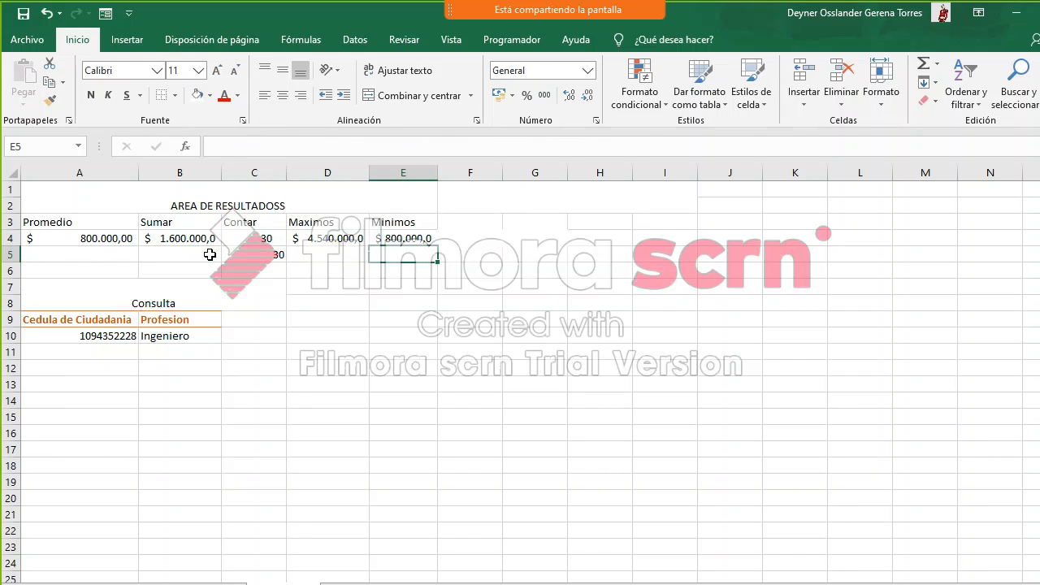
Step: Delete the extra count value in C5 below the Contar result
left_click(265, 261)
key("Delete")
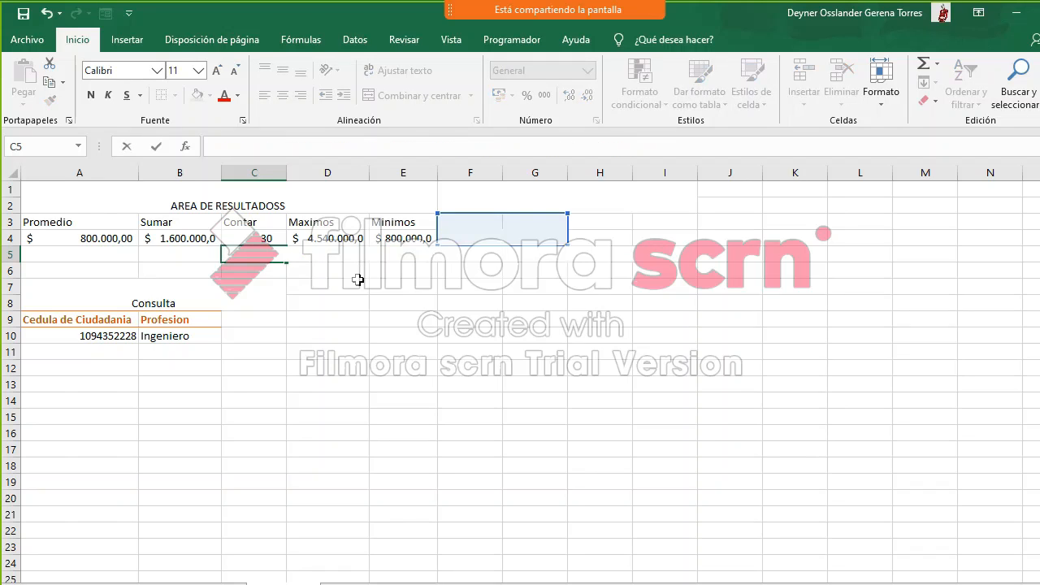
left_click(330, 278)
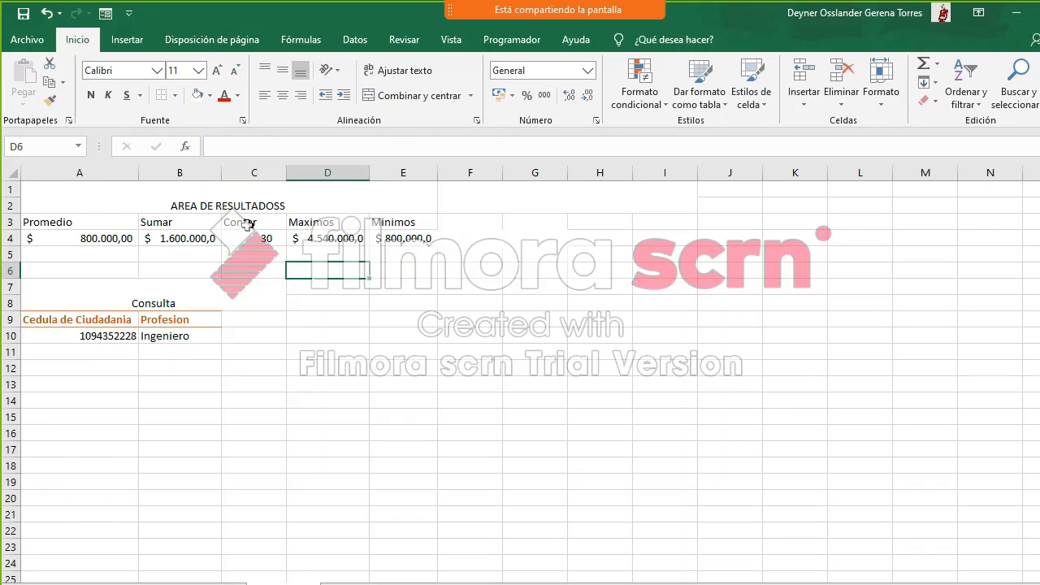
Step: Examine the CR table's full range A1:H2, including the headers and the criteria row
left_click(171, 240)
left_click(239, 581)
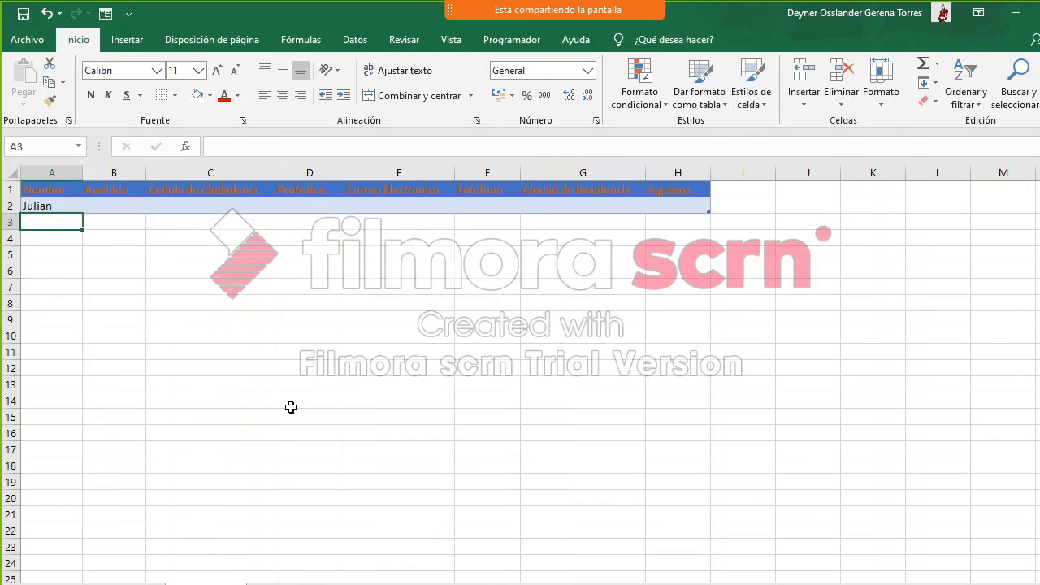
left_click_drag(47, 189, 680, 204)
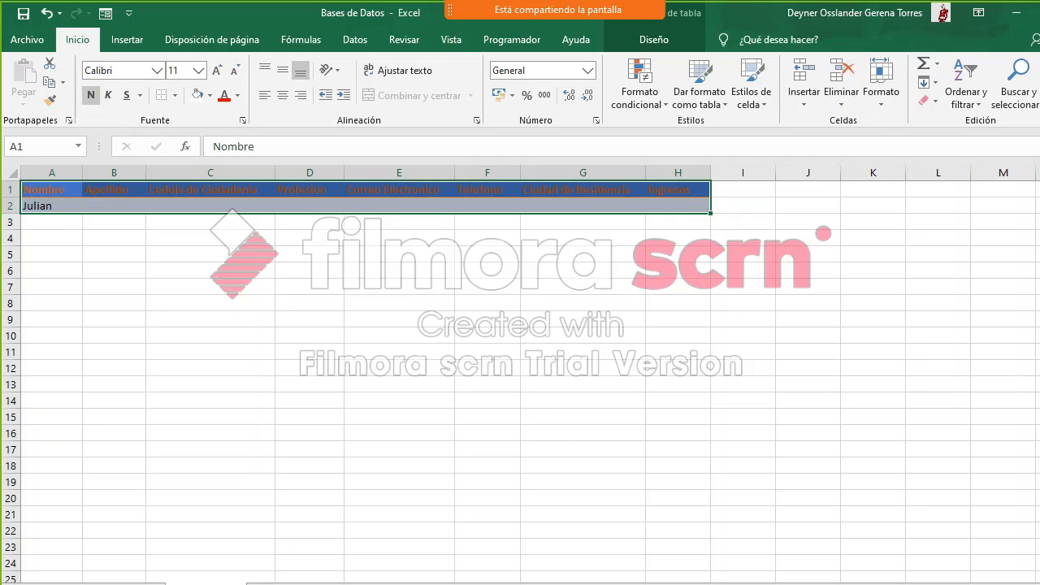
left_click_drag(1039, 355, 908, 294)
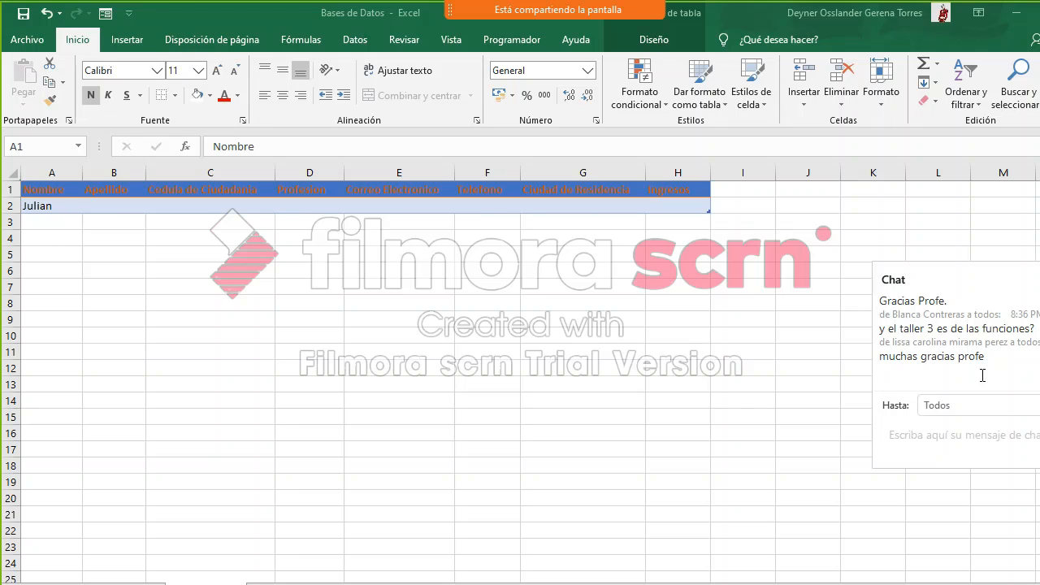
left_click_drag(990, 283, 1039, 268)
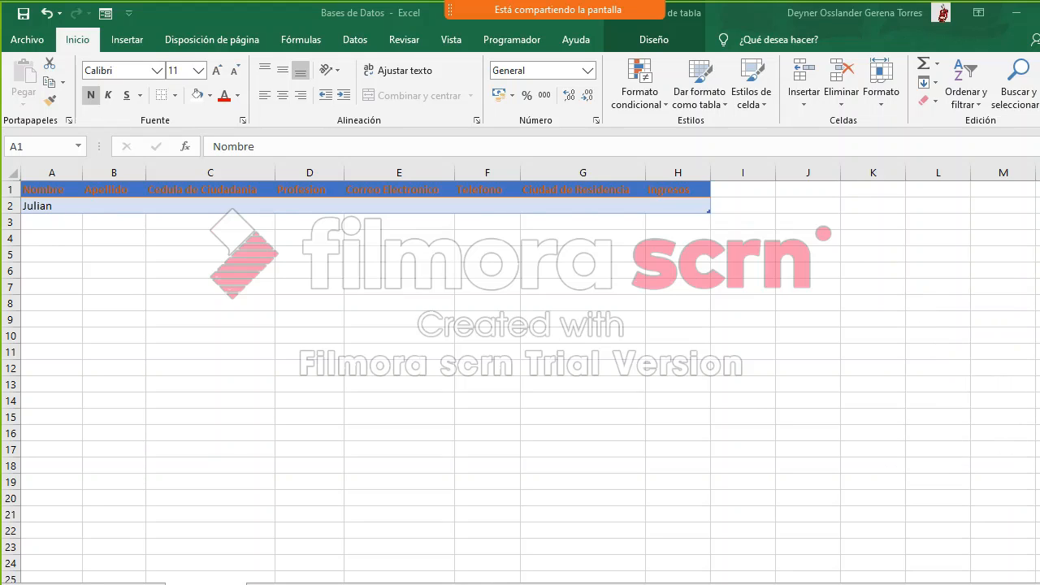
left_click_drag(1039, 266, 906, 265)
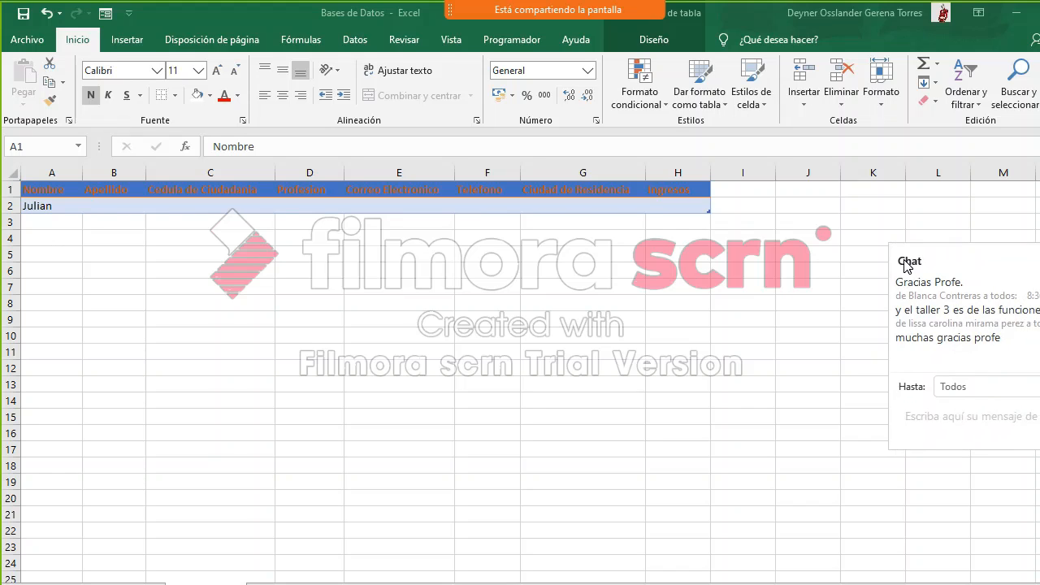
left_click_drag(905, 260, 1039, 315)
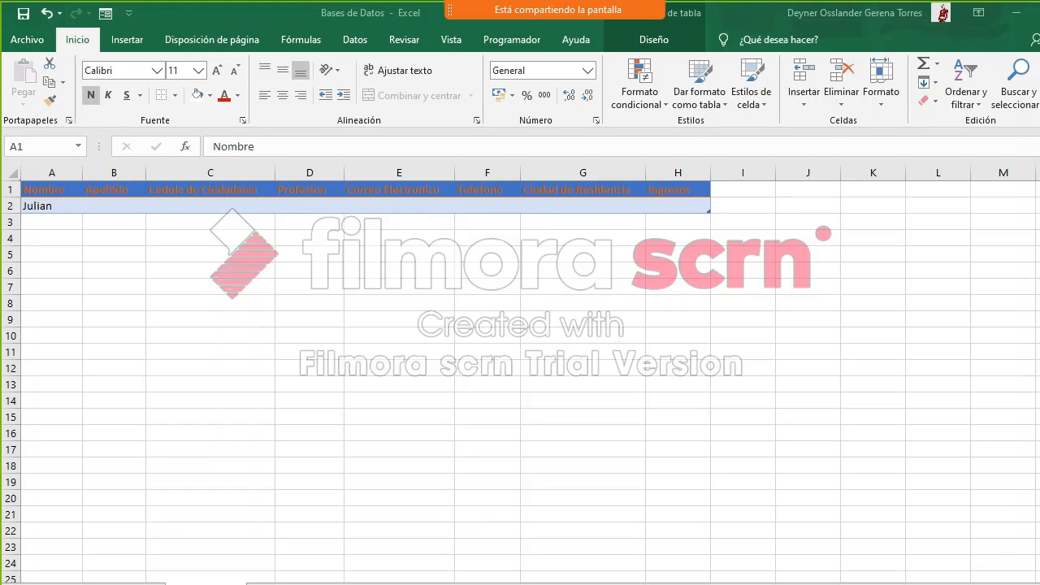
Step: Return to the results sheet and inspect the BDEXTRAER formula under Profesion in the Consulta area
left_click(283, 584)
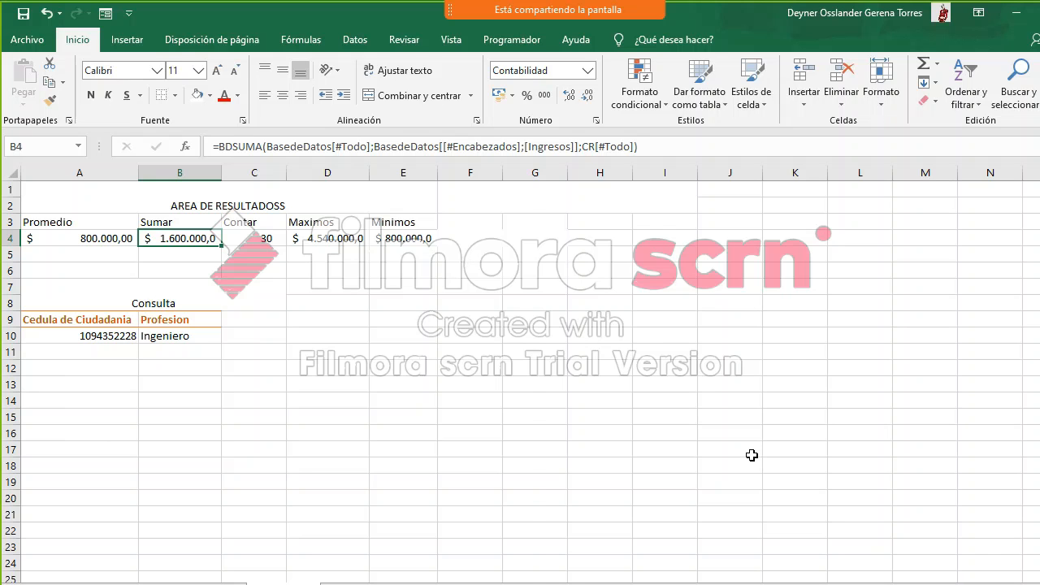
key("super")
key("super")
left_click(173, 300)
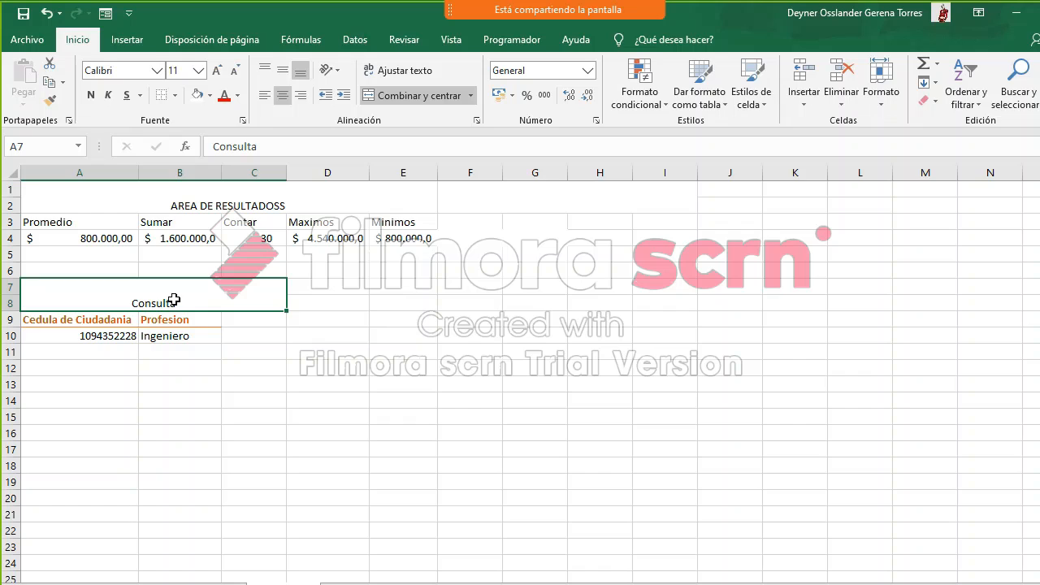
left_click(268, 427)
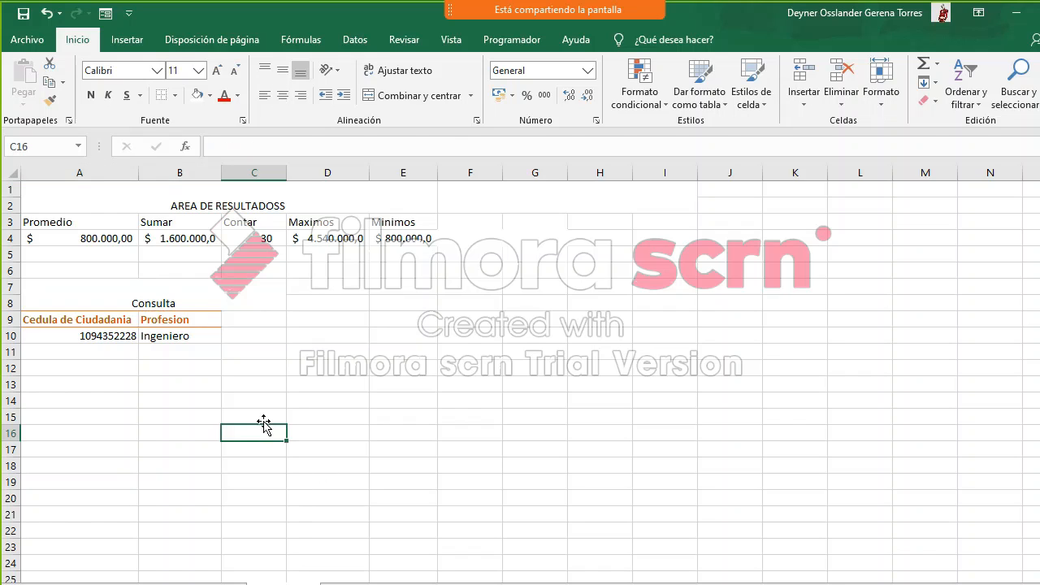
left_click(183, 341)
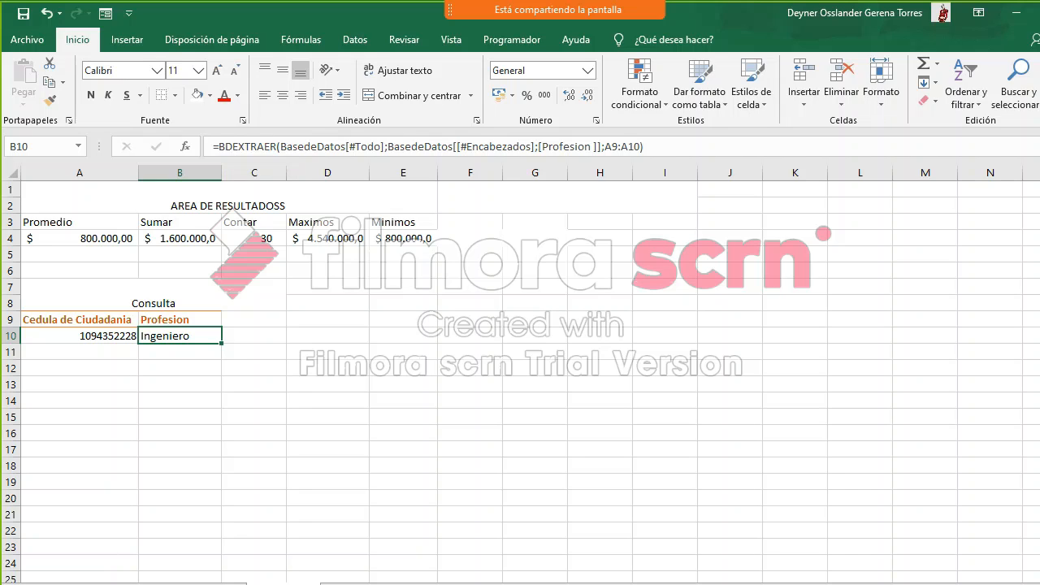
Step: Inspect and copy the ID number in C8 of the database sheet, and return to the results sheet
left_click(124, 584)
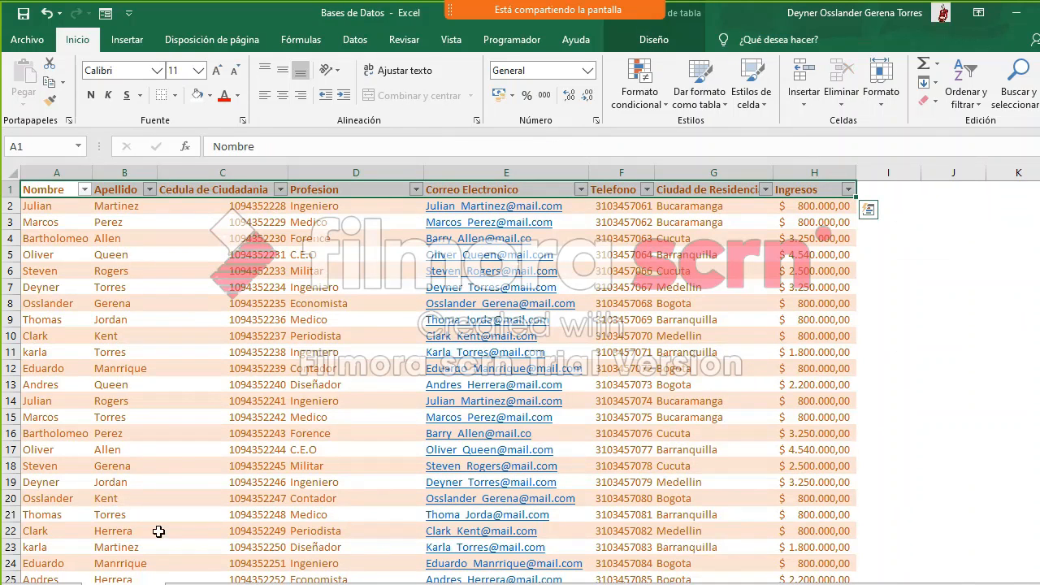
double_click(191, 301)
left_click_drag(197, 302, 369, 341)
key("ctrl+c")
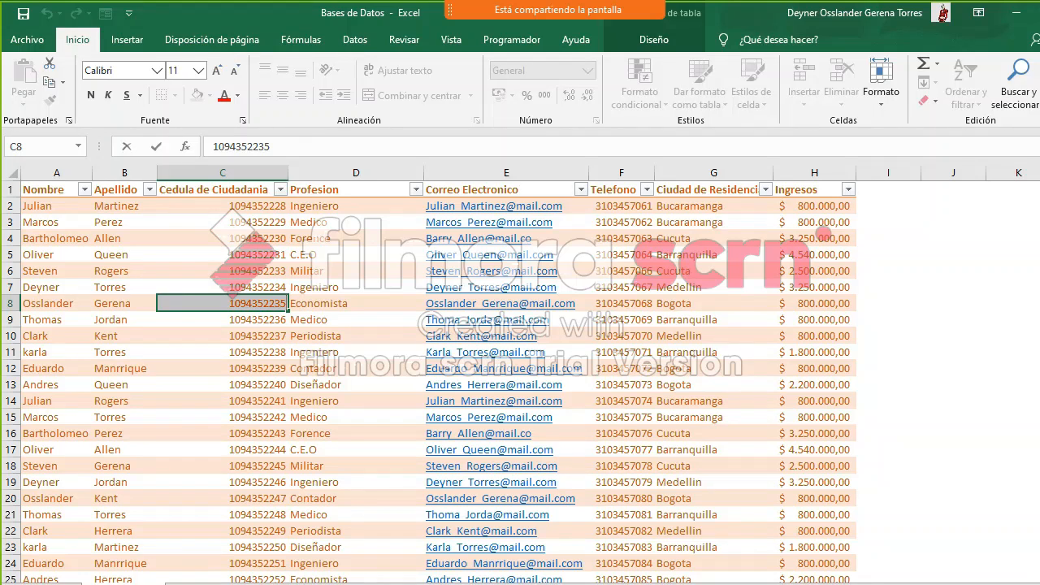
left_click(283, 584)
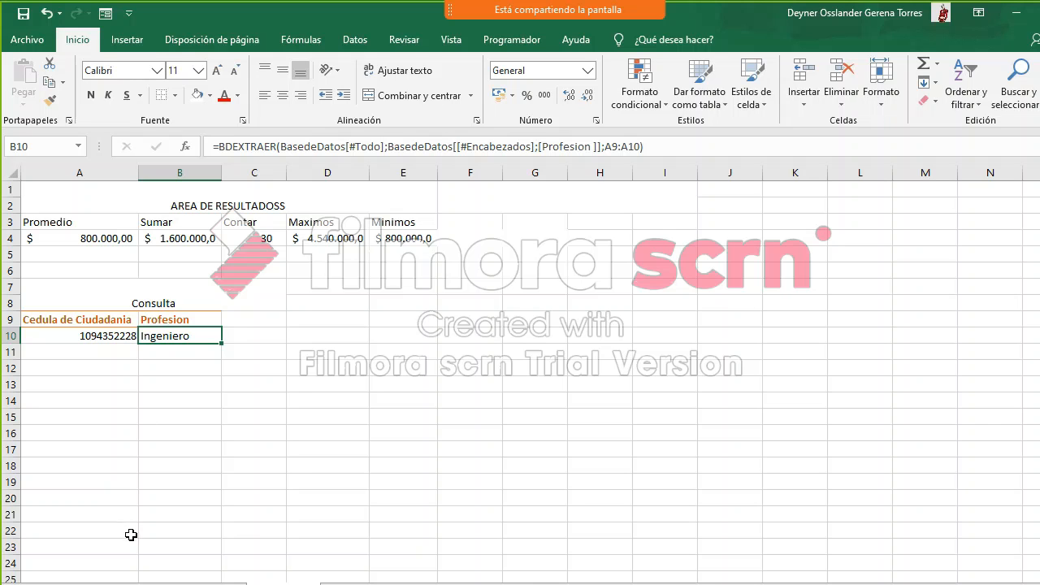
Step: Examine the Cedula de Ciudadania column in the database sheet and go back to the results sheet
left_click(128, 584)
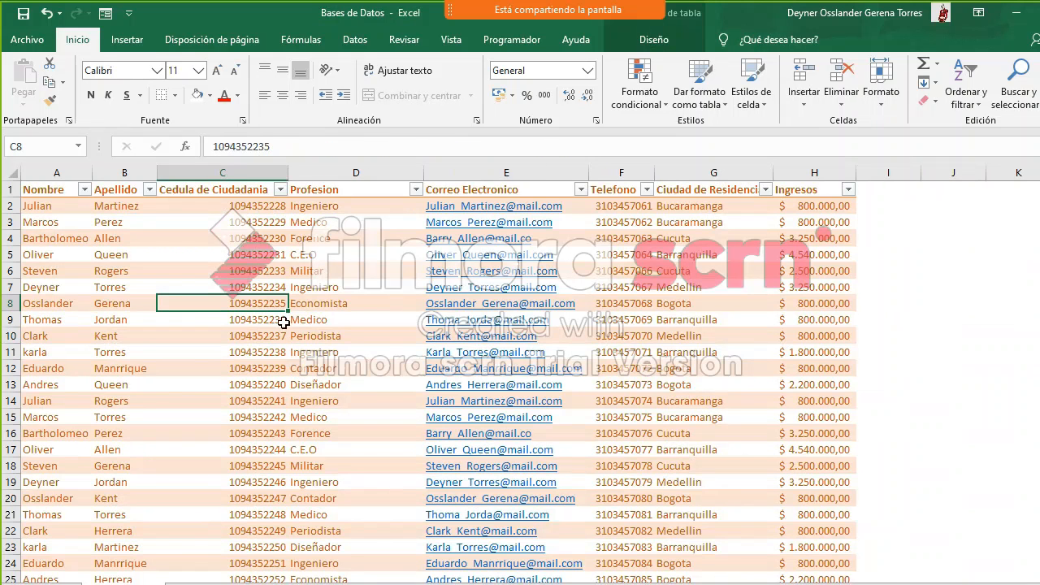
left_click(239, 165)
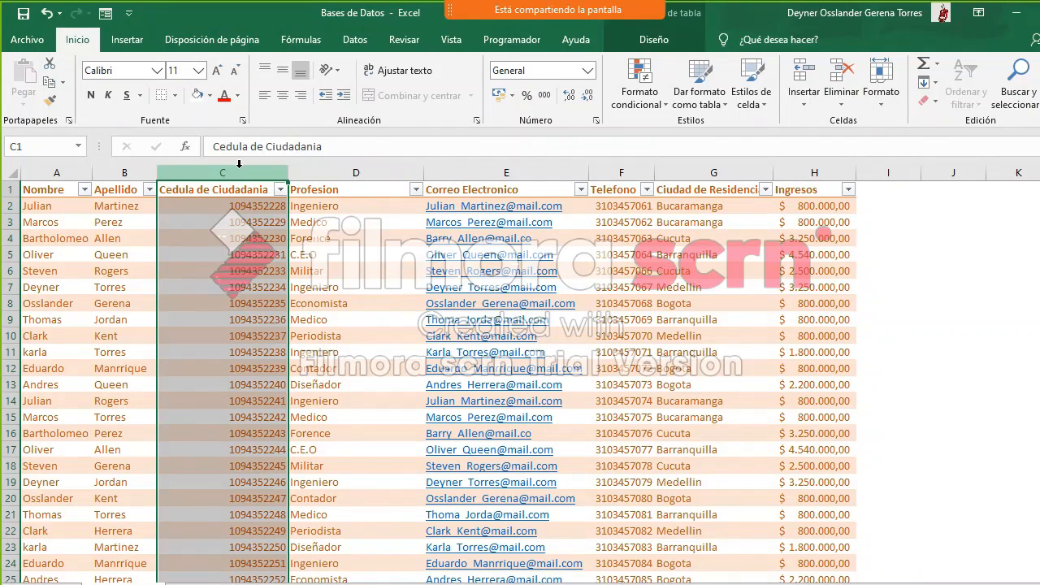
left_click(237, 212)
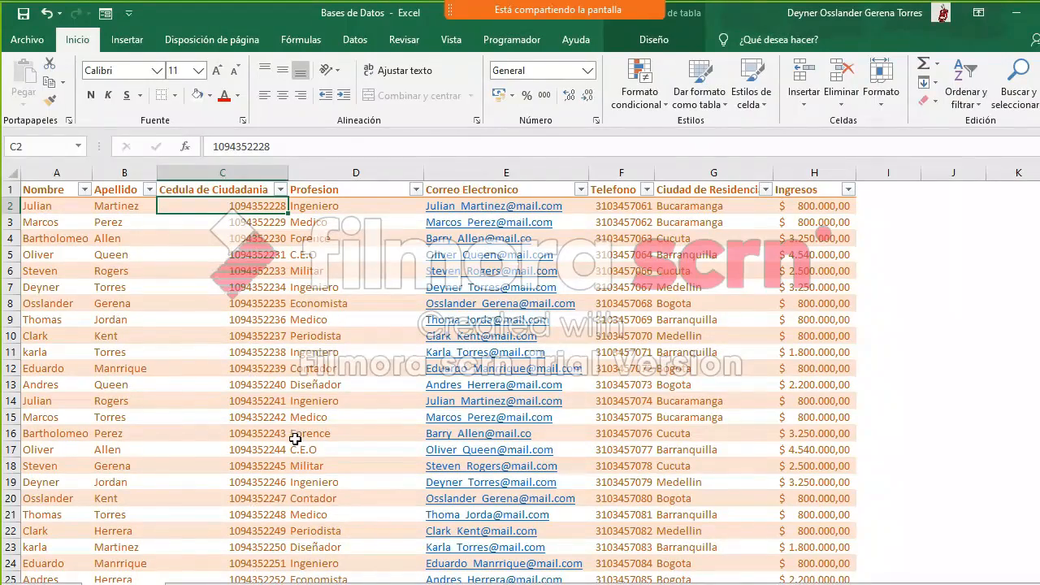
left_click(285, 584)
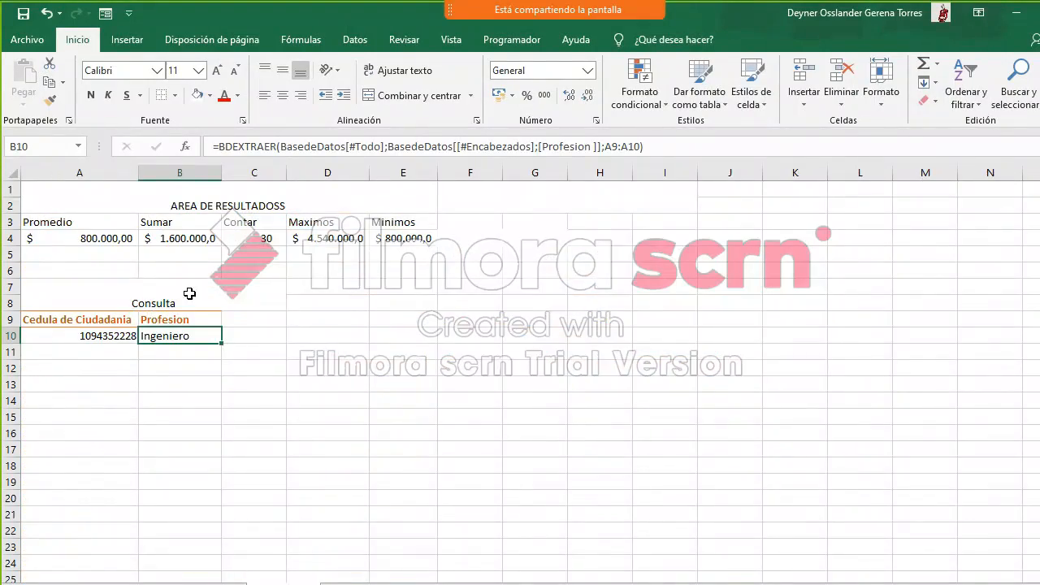
Step: Examine all the records of the BasedeDatos table that the BDEXTRAER formula in B10 uses as its database argument
left_click(286, 145)
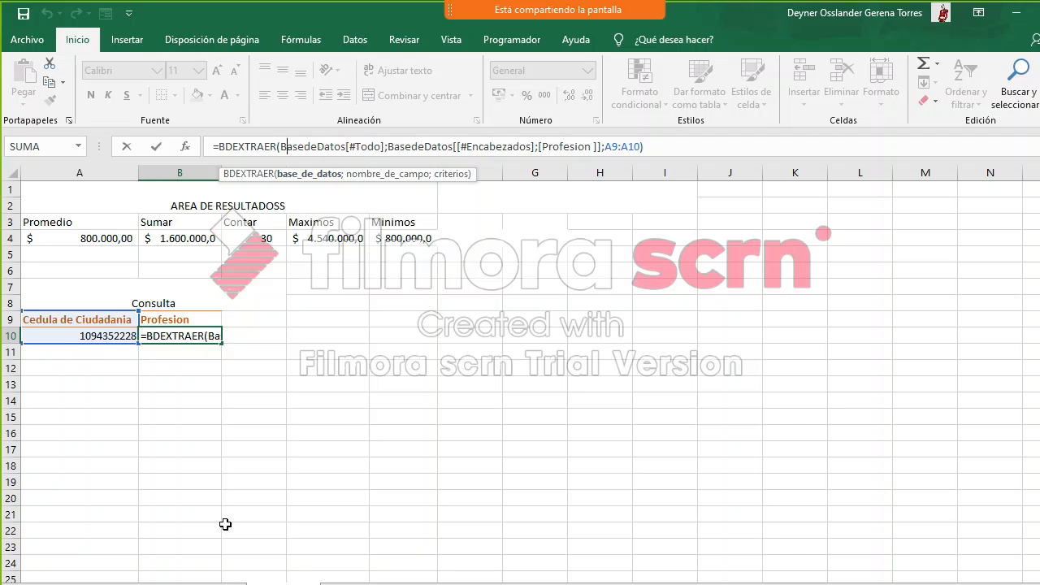
left_click(140, 584)
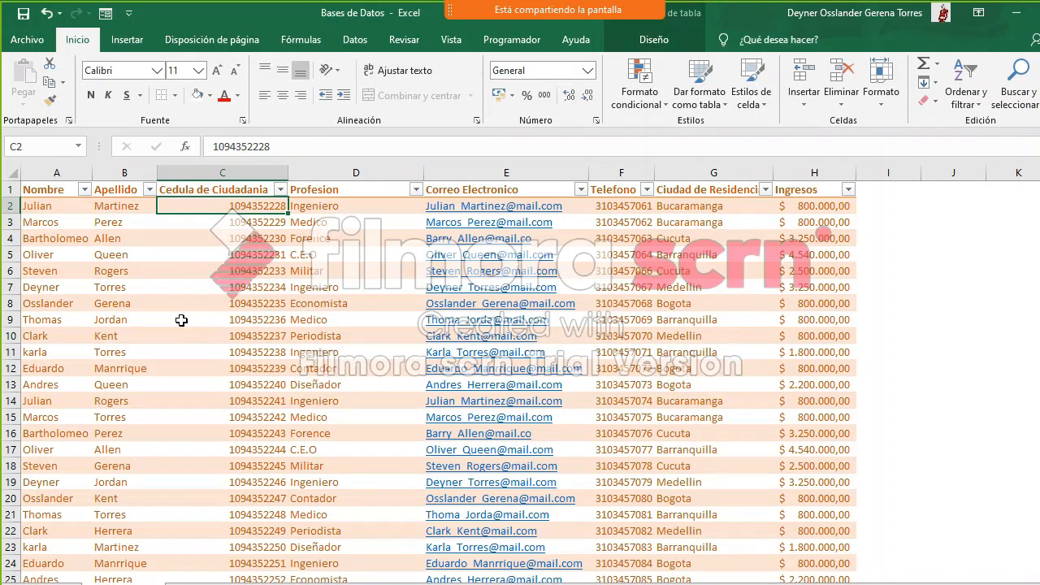
left_click_drag(41, 206, 827, 564)
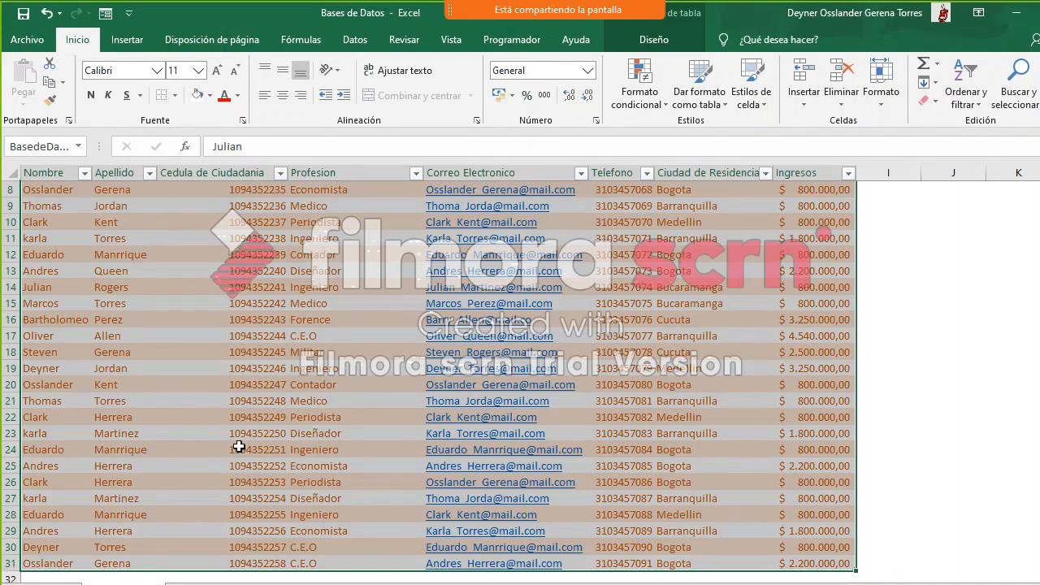
scroll(682, 229, "up", 3)
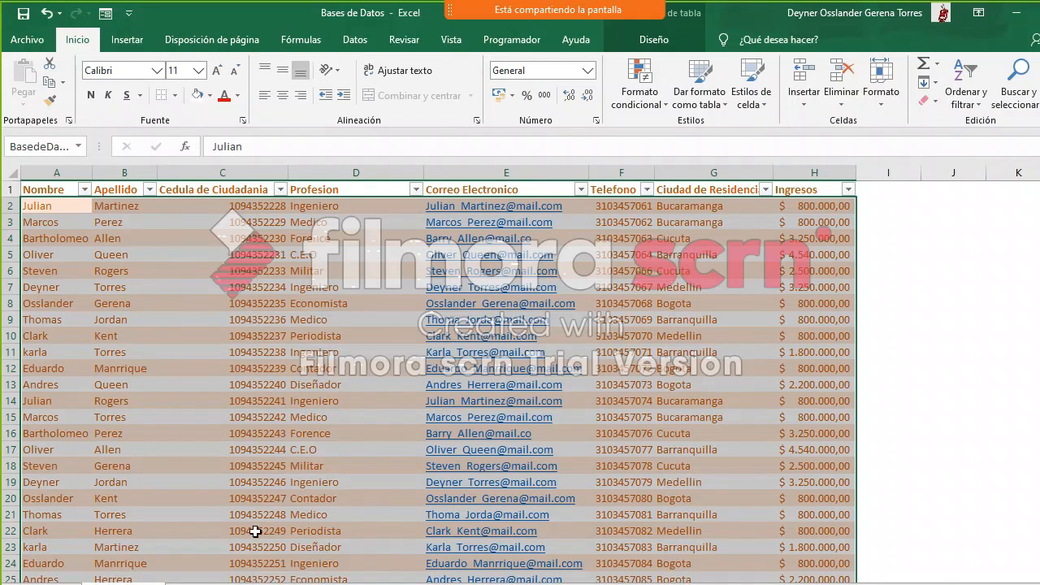
left_click(290, 584)
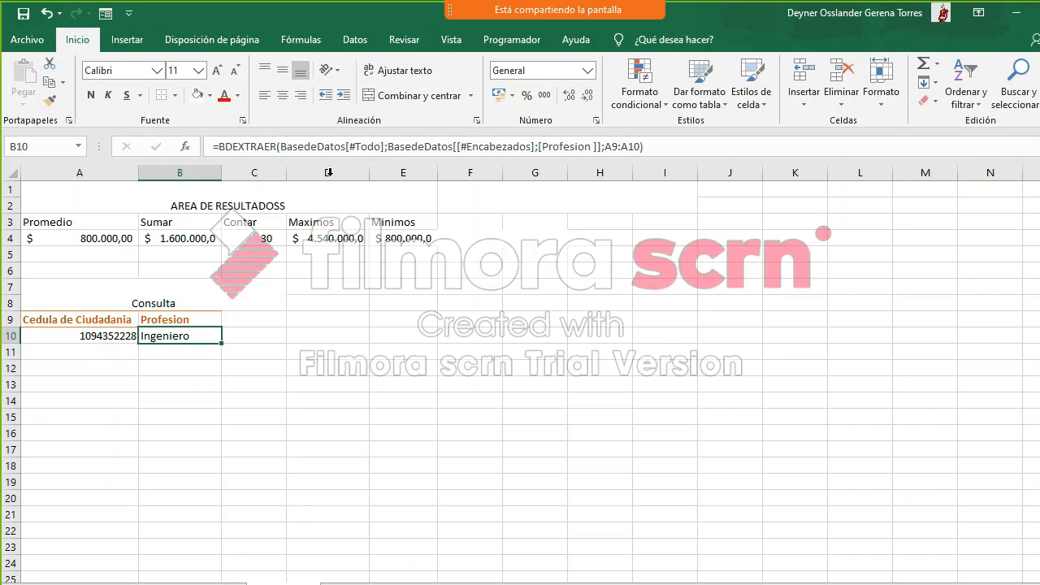
Step: Review the database argument and the [[#Encabezados];[Profesion ]] field argument of the BDEXTRAER formula in B10
left_click(321, 143)
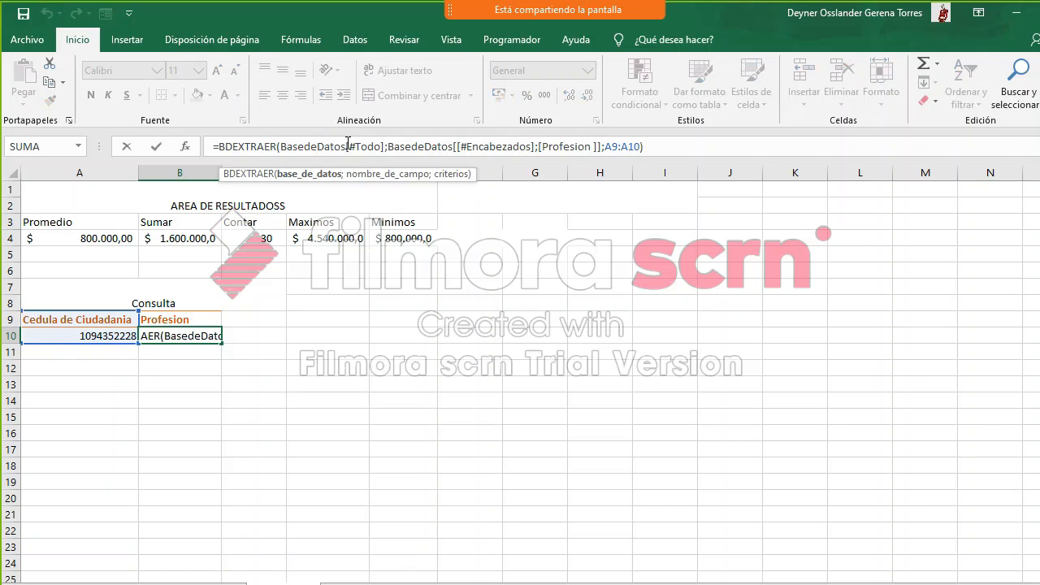
left_click_drag(348, 143, 385, 146)
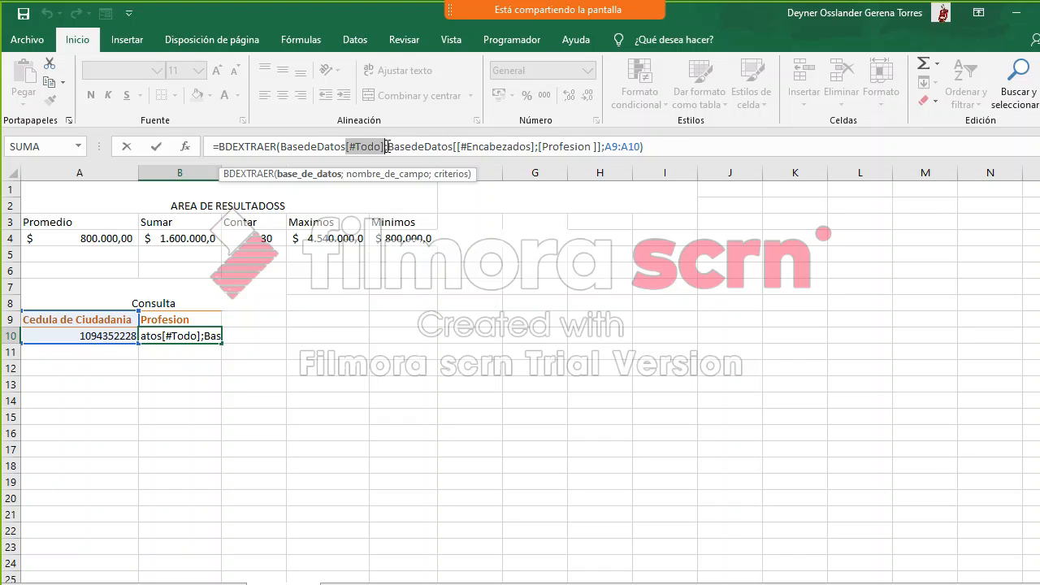
left_click_drag(386, 146, 456, 150)
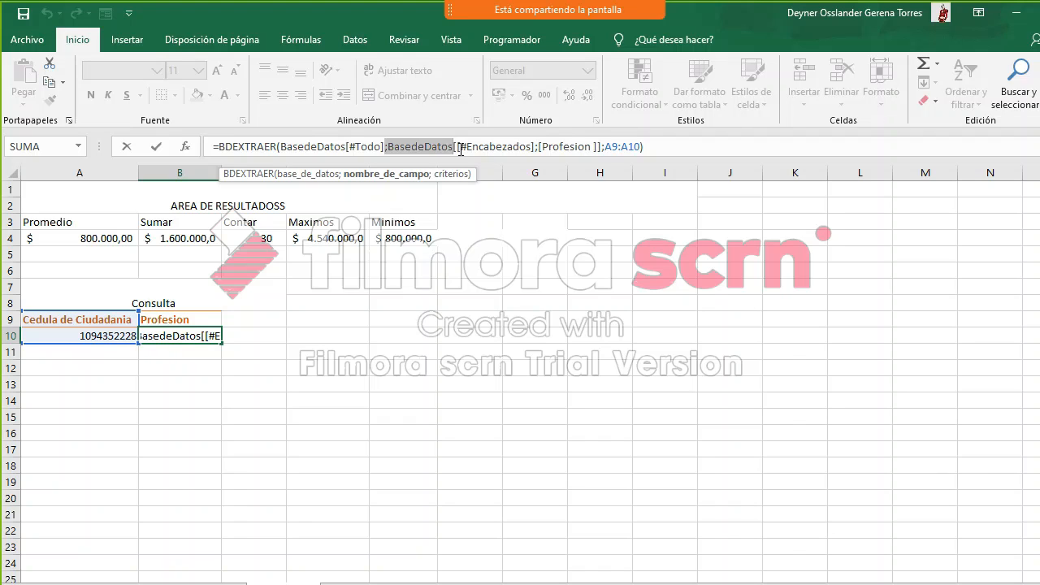
left_click_drag(453, 147, 540, 148)
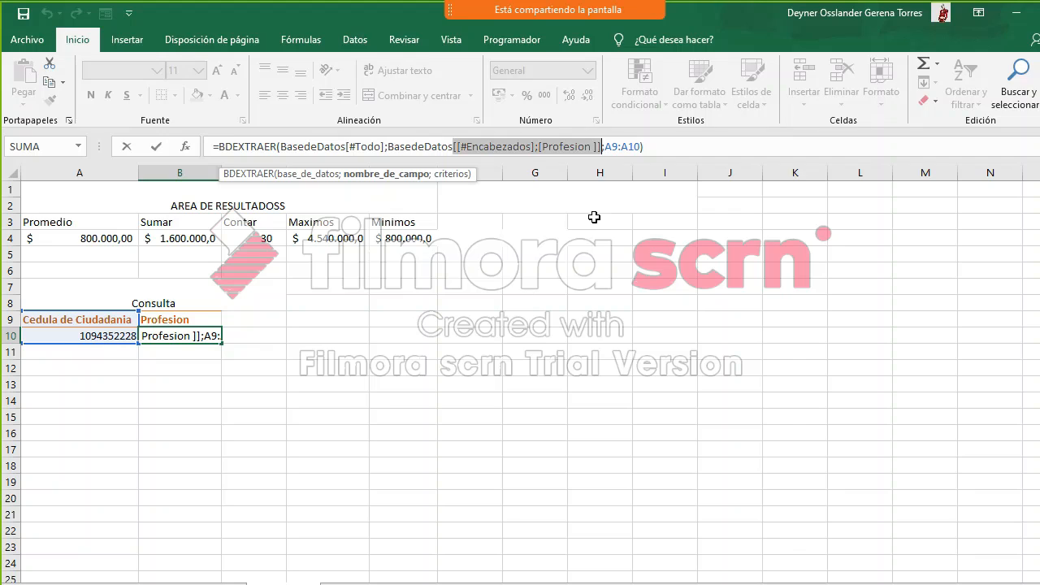
Step: Reselect A9:A10 as the criteria range of the BDEXTRAER formula in B10 and accept the formula
left_click(606, 147)
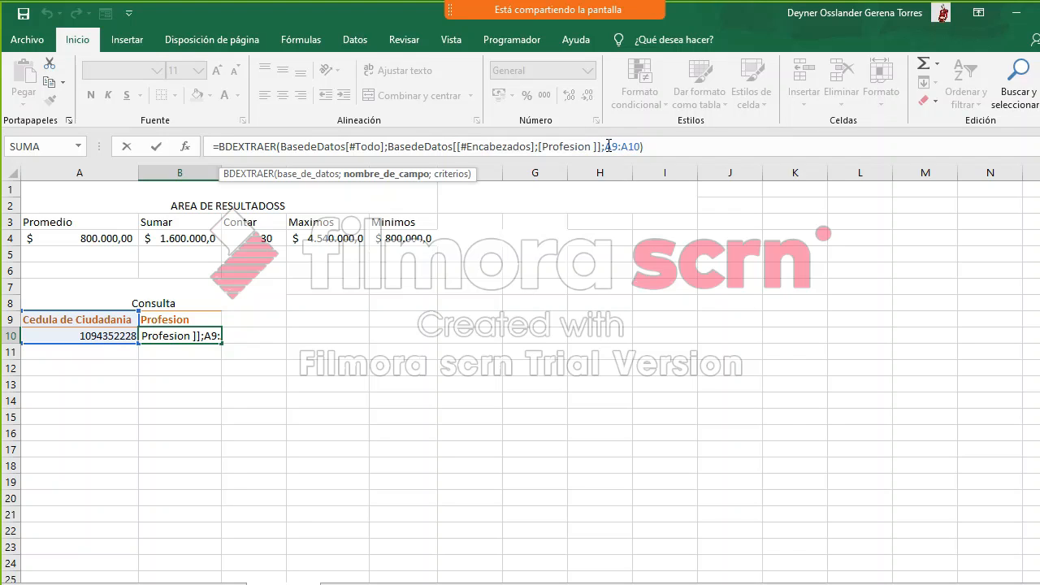
left_click_drag(606, 147, 642, 146)
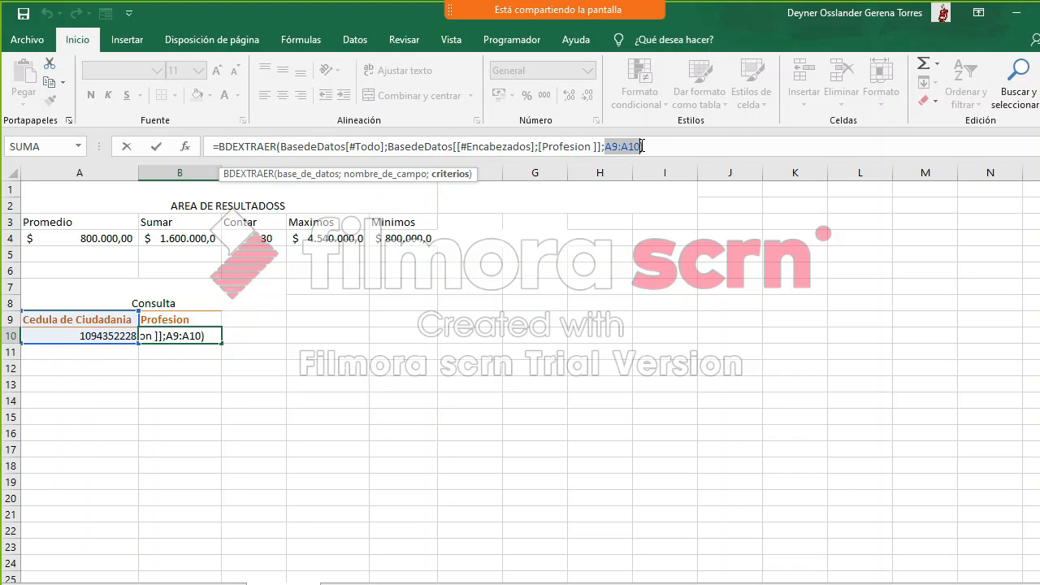
left_click(104, 321)
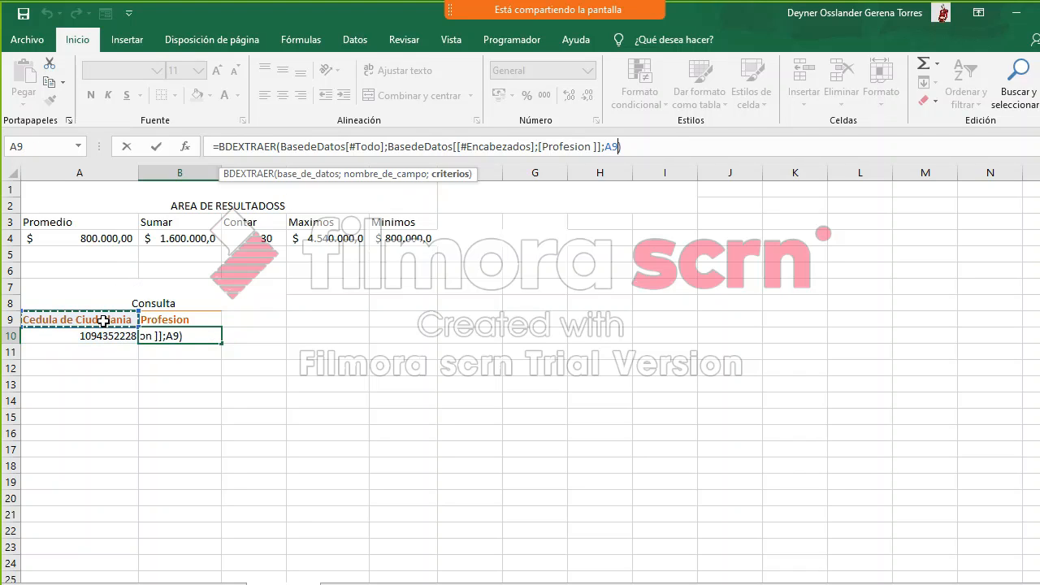
left_click_drag(104, 320, 105, 335)
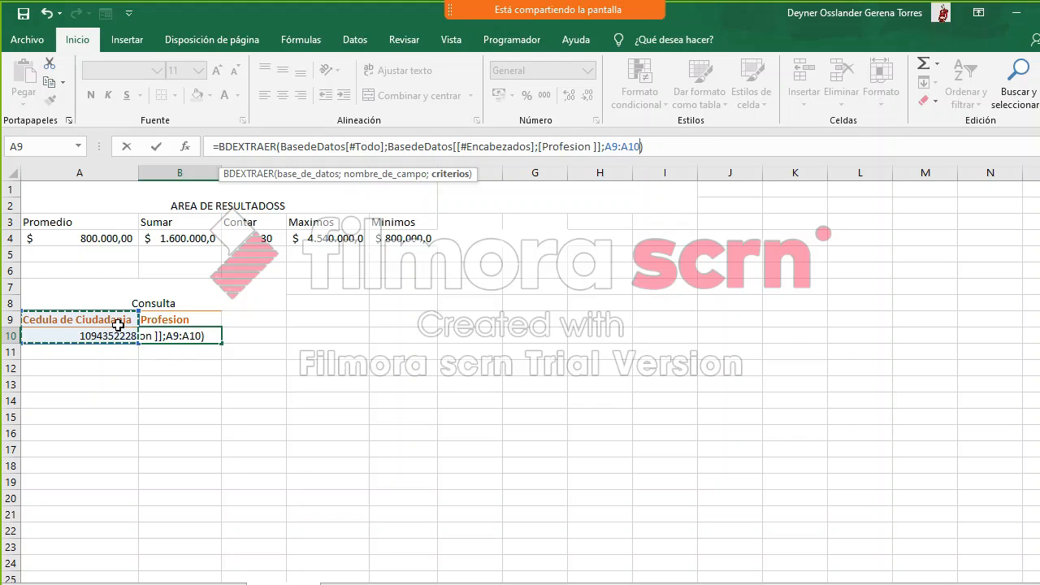
key("Return")
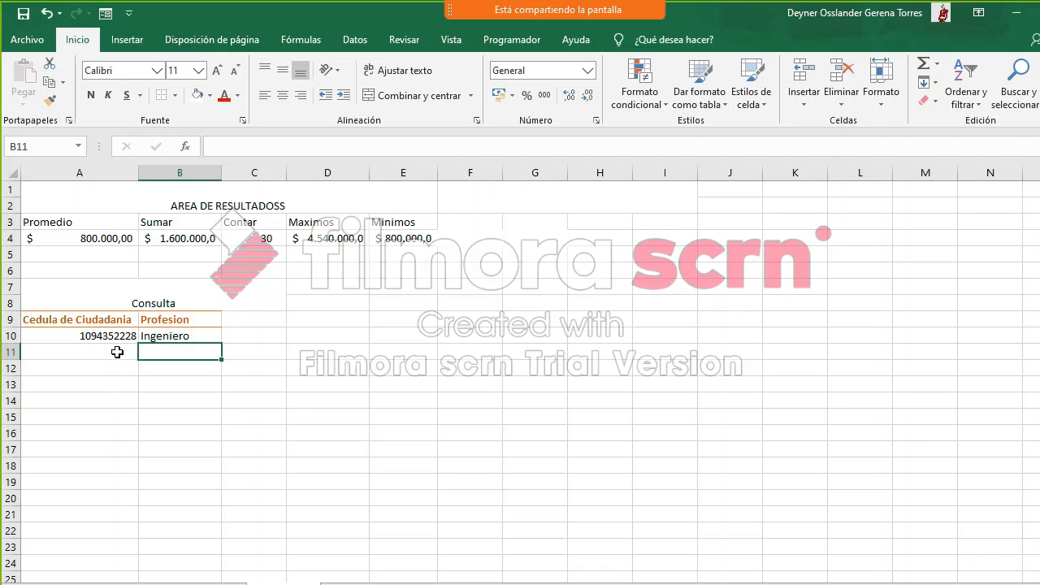
Step: Check the ID number in A10 and the Profesion lookup in B10 of the Consulta area
left_click(114, 337)
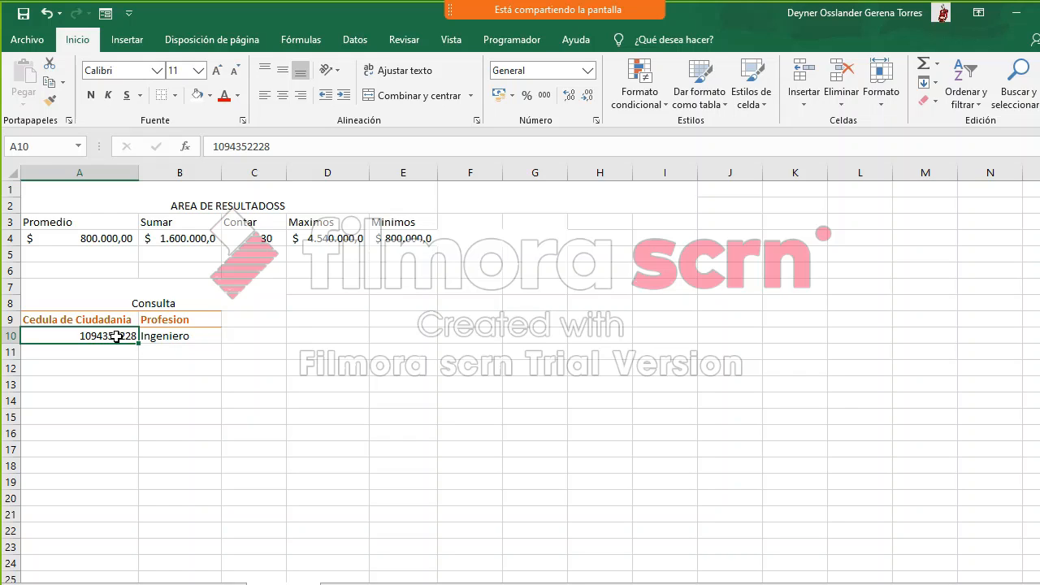
left_click(171, 338)
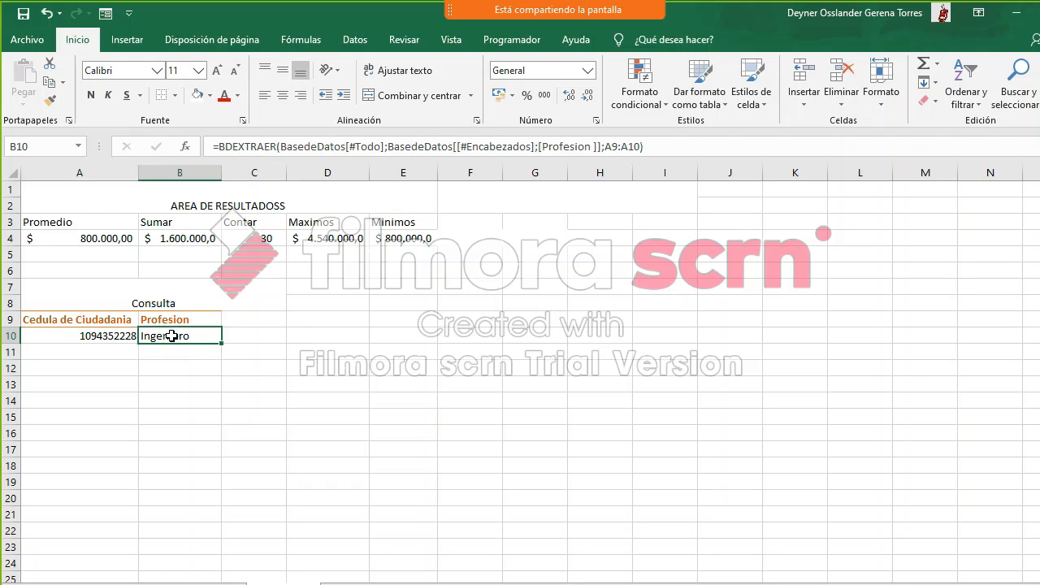
left_click(238, 321)
left_click(332, 322)
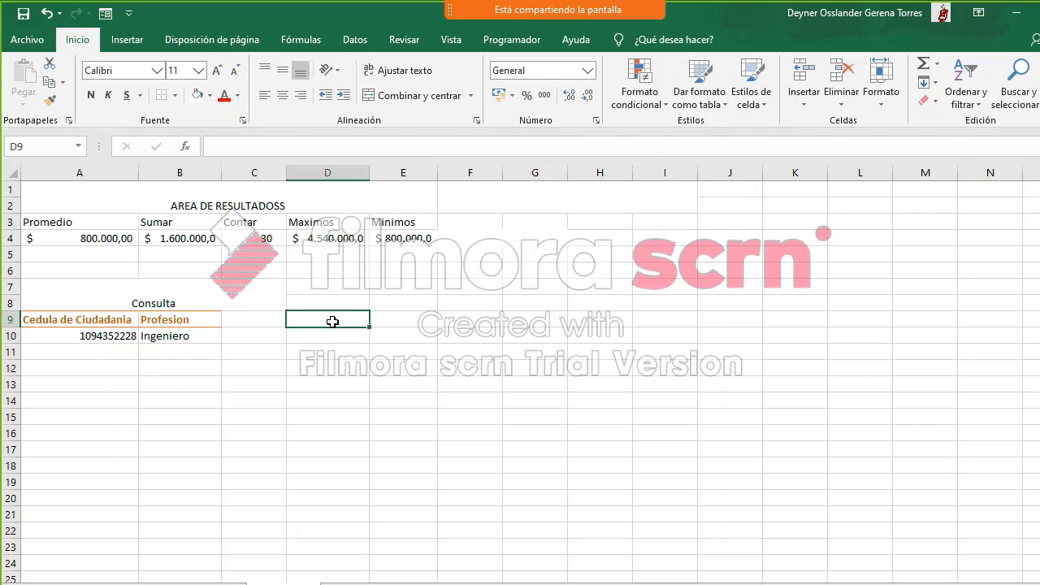
Step: Add the header Nombre in C9, beside Profesion in the Consulta area
left_click(256, 326)
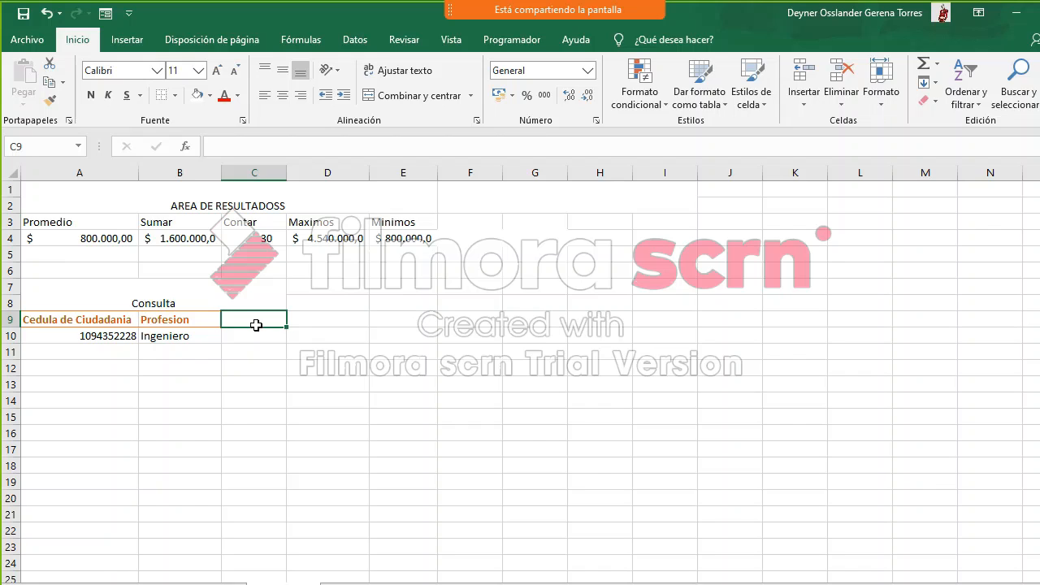
type("Nom")
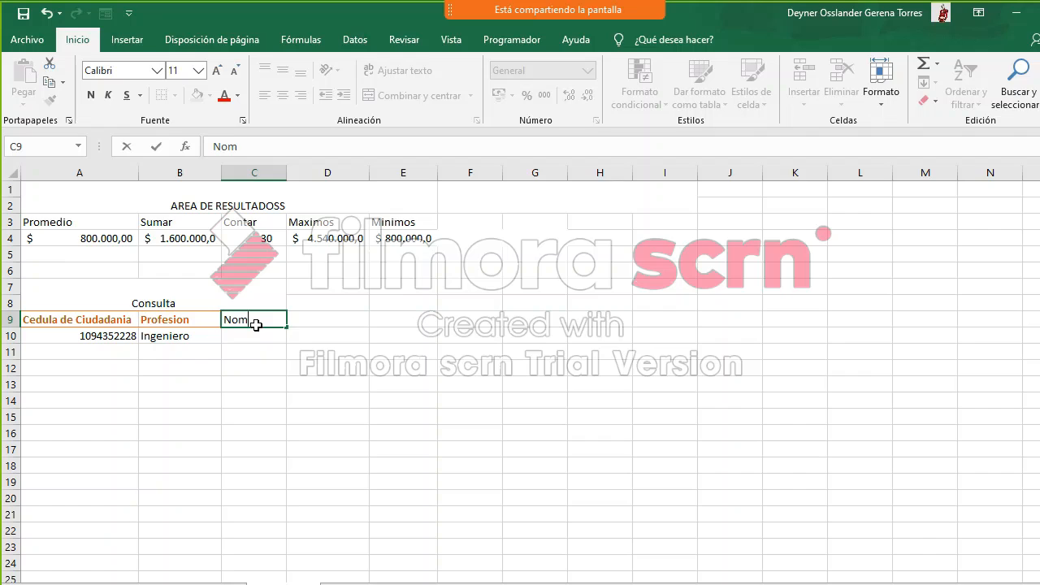
type("bre")
key("Return")
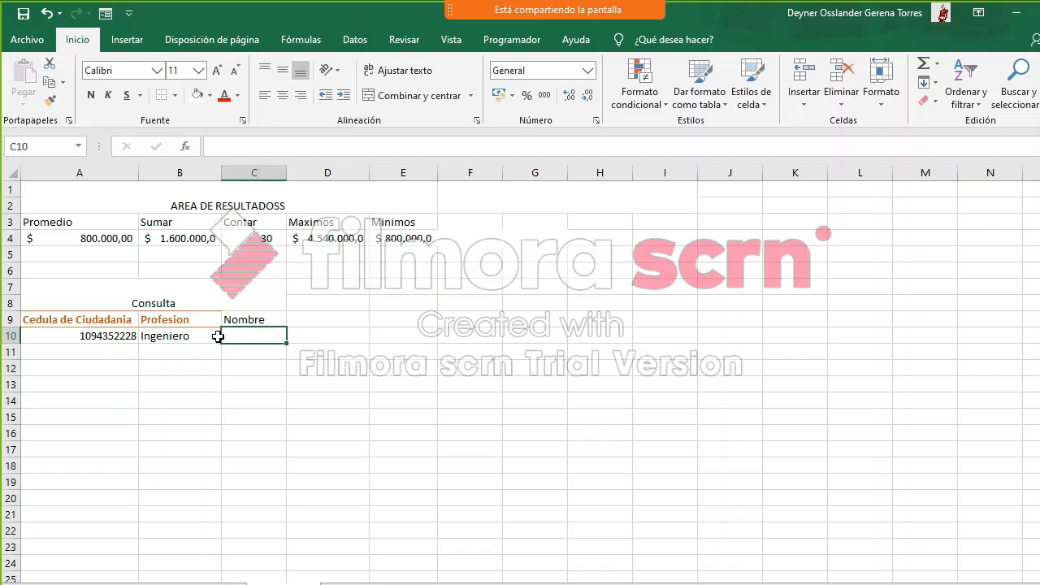
Step: Copy the BDEXTRAER formula from B10 to C10 and set the copy's criteria range to A9:A10
left_click(190, 335)
left_click_drag(221, 343, 261, 341)
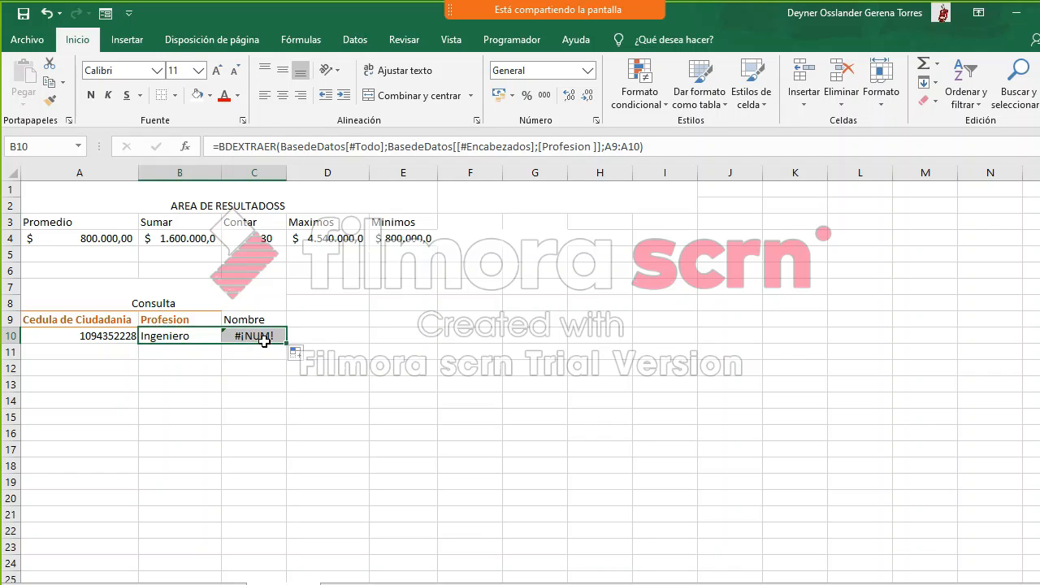
double_click(264, 336)
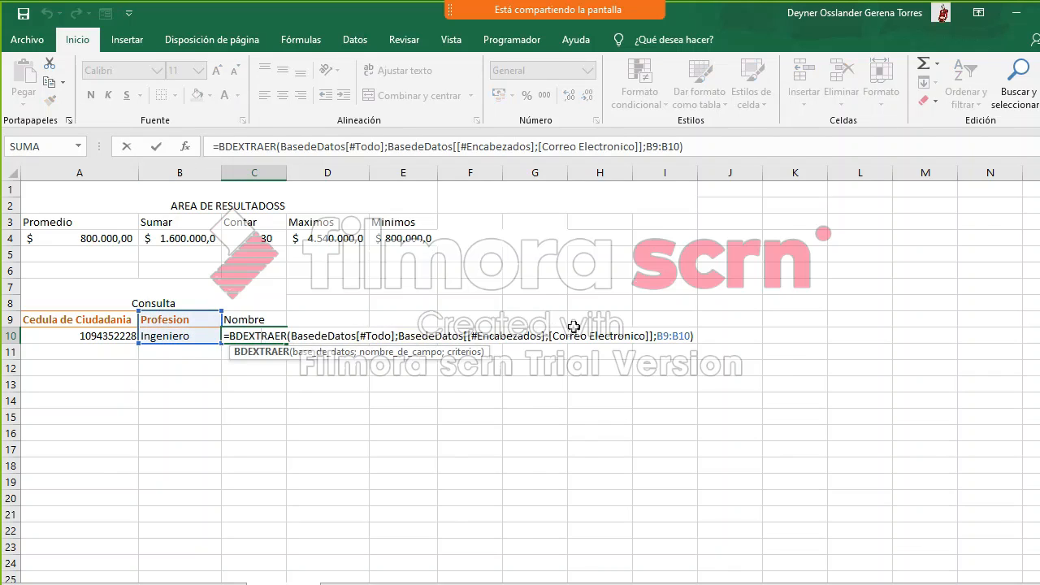
left_click(690, 339)
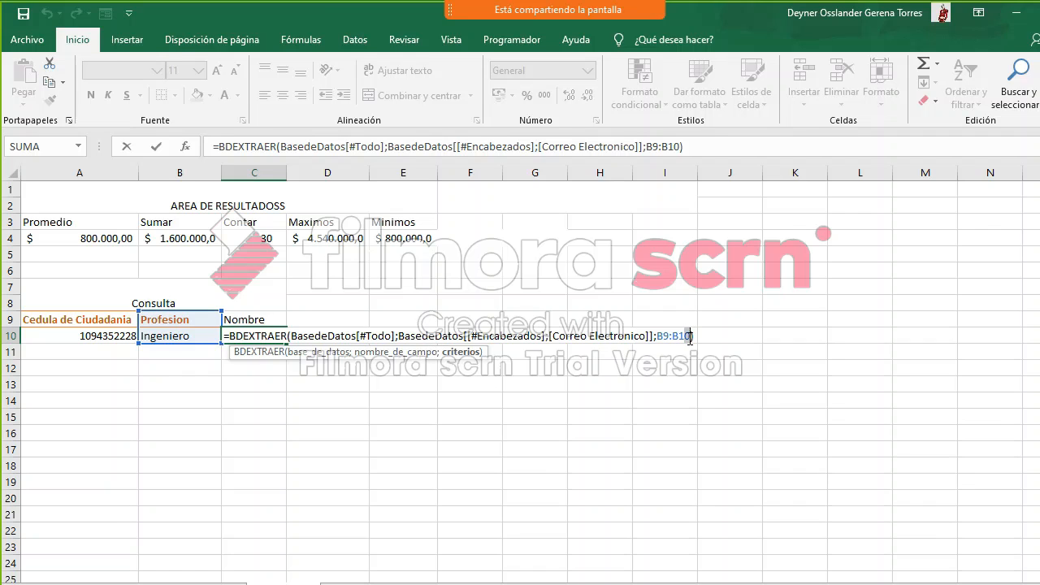
key("BackSpace")
key("BackSpace")
key("BackSpace")
key("BackSpace")
key("BackSpace")
key("BackSpace")
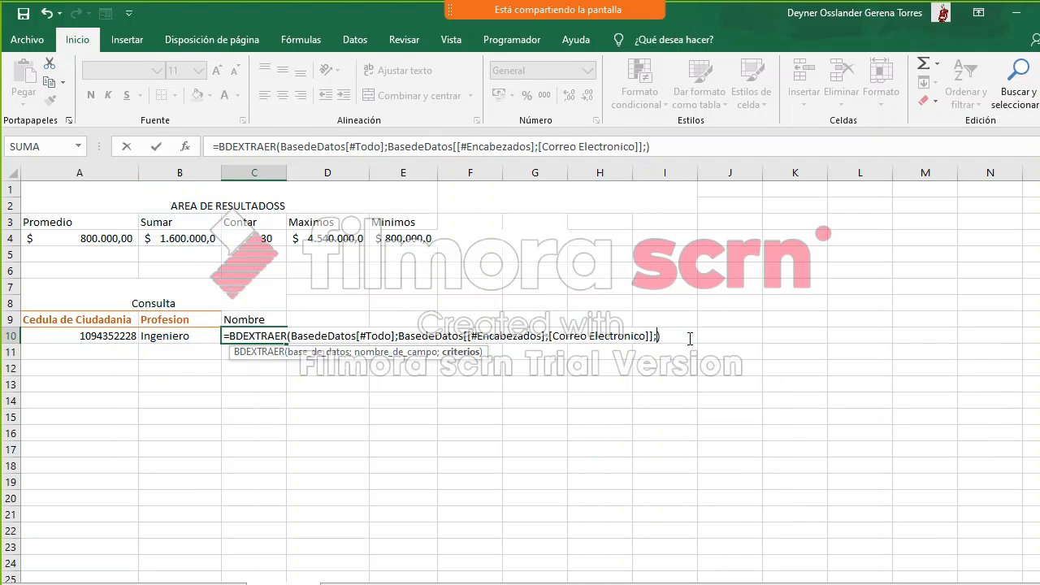
left_click_drag(104, 330, 103, 318)
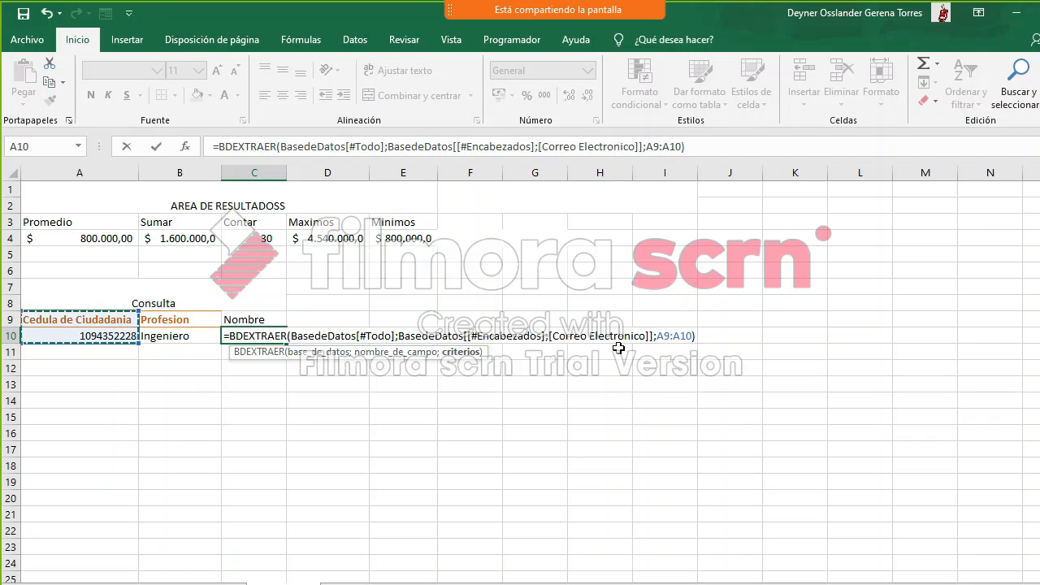
Step: Change the field argument of the BDEXTRAER formula in C10 to the table's Nombre column and accept the formula
left_click_drag(552, 336, 648, 334)
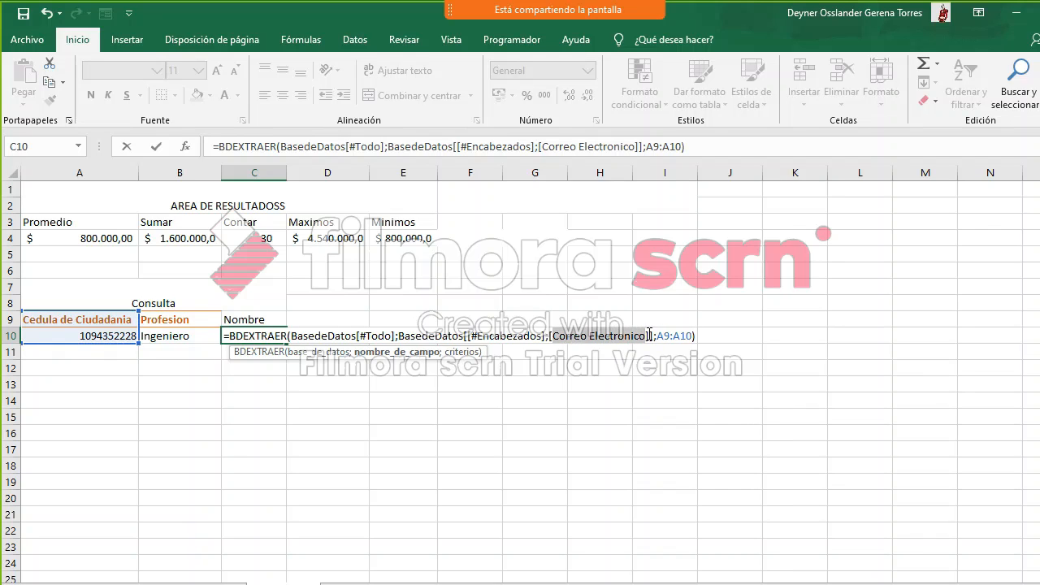
type("N")
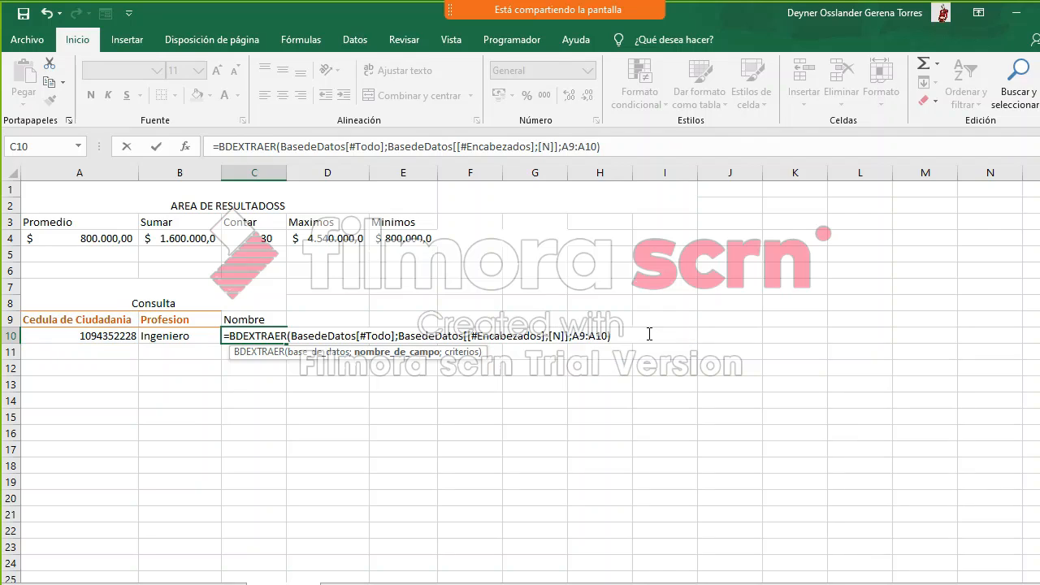
type("o")
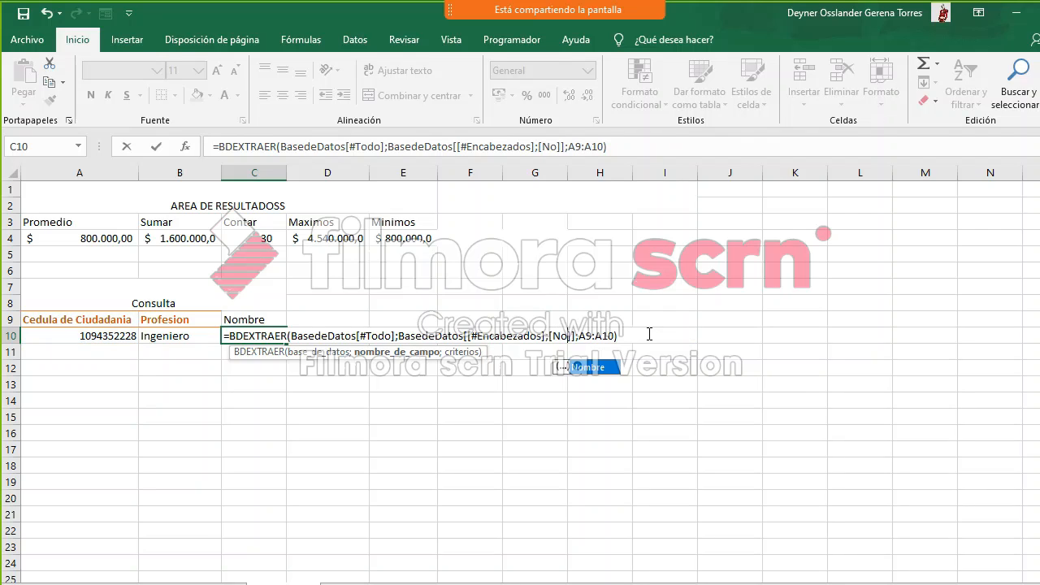
double_click(594, 373)
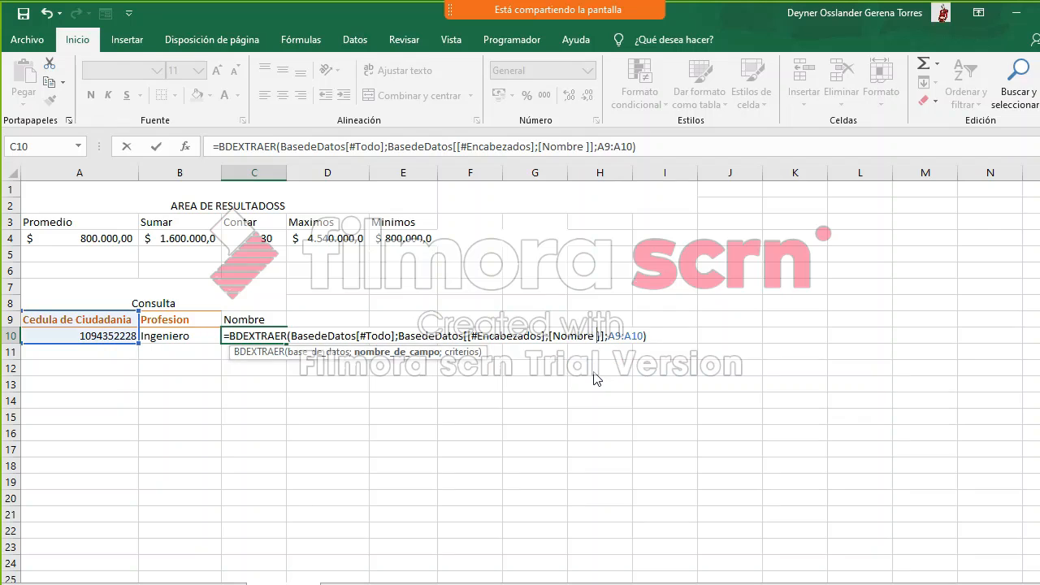
key("Return")
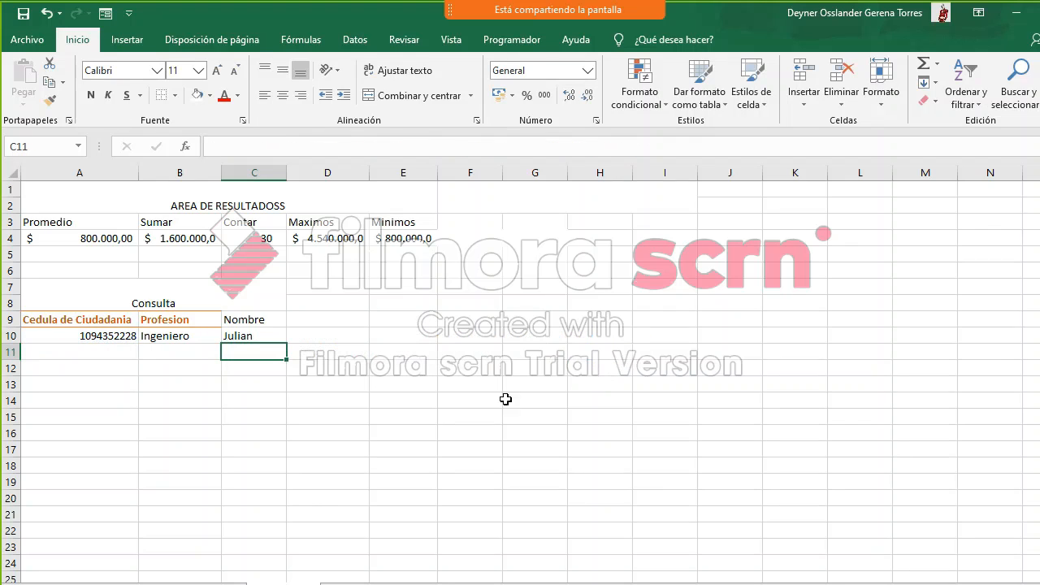
Step: Compare the ID number in A10 and the Nombre lookup in C10 with the records in the data table
left_click(110, 337)
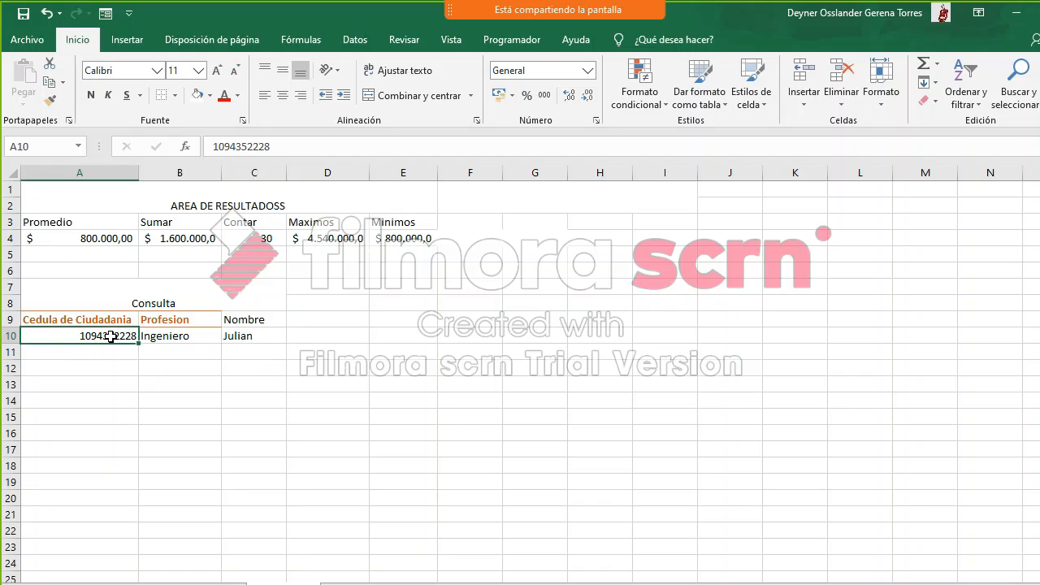
left_click(236, 339)
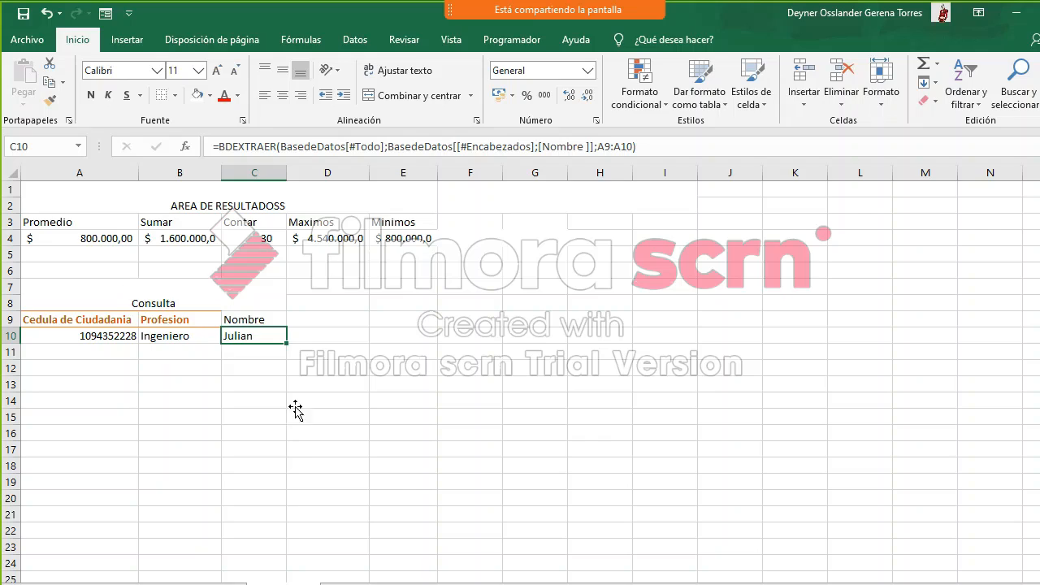
left_click(150, 582)
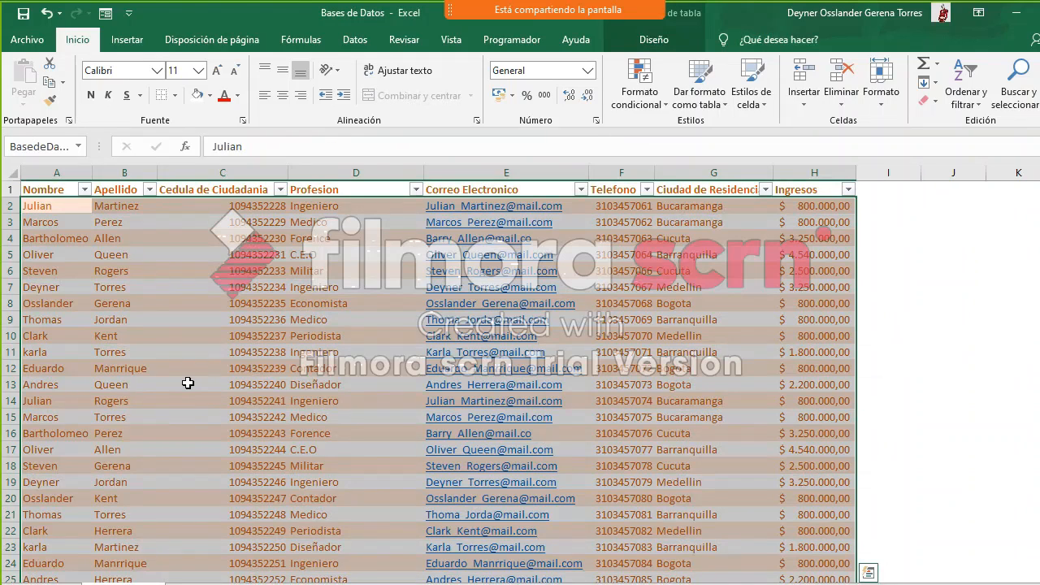
left_click(229, 351)
left_click(272, 583)
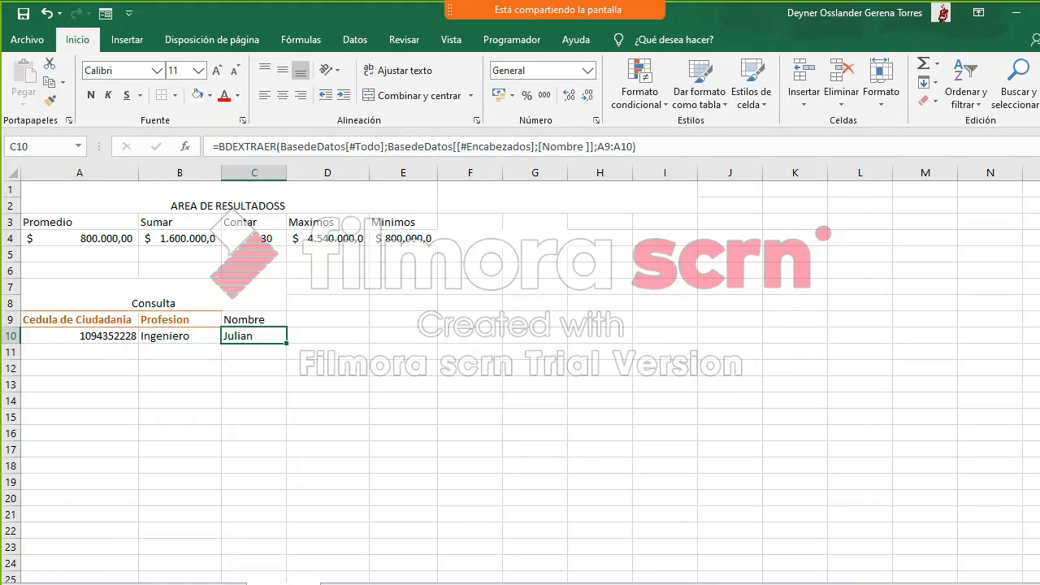
Step: Bring the meeting chat into view to read its messages, put it away and return to the Consulta sheet
left_click_drag(1039, 278, 806, 221)
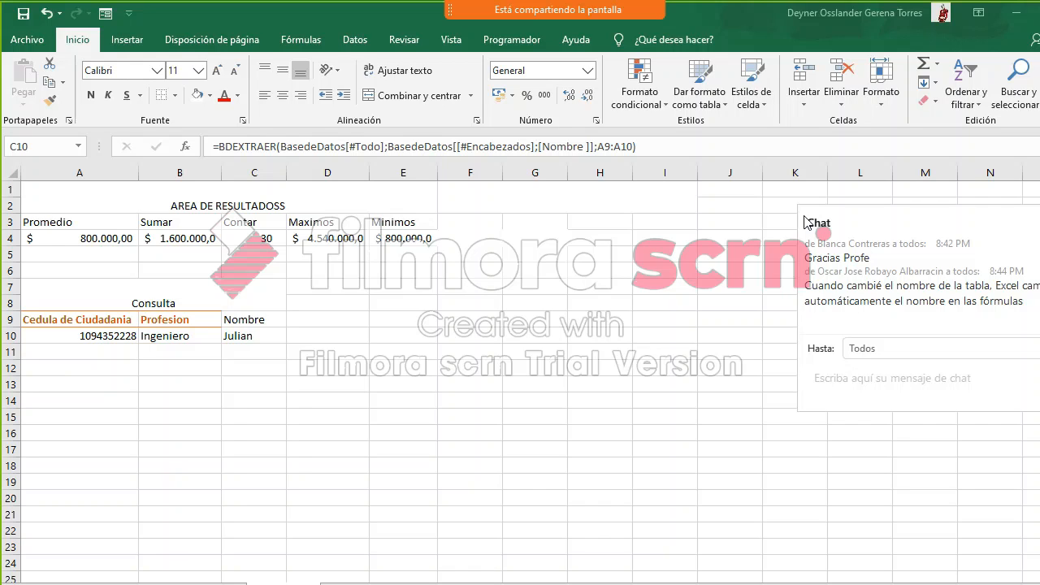
left_click_drag(805, 221, 1039, 224)
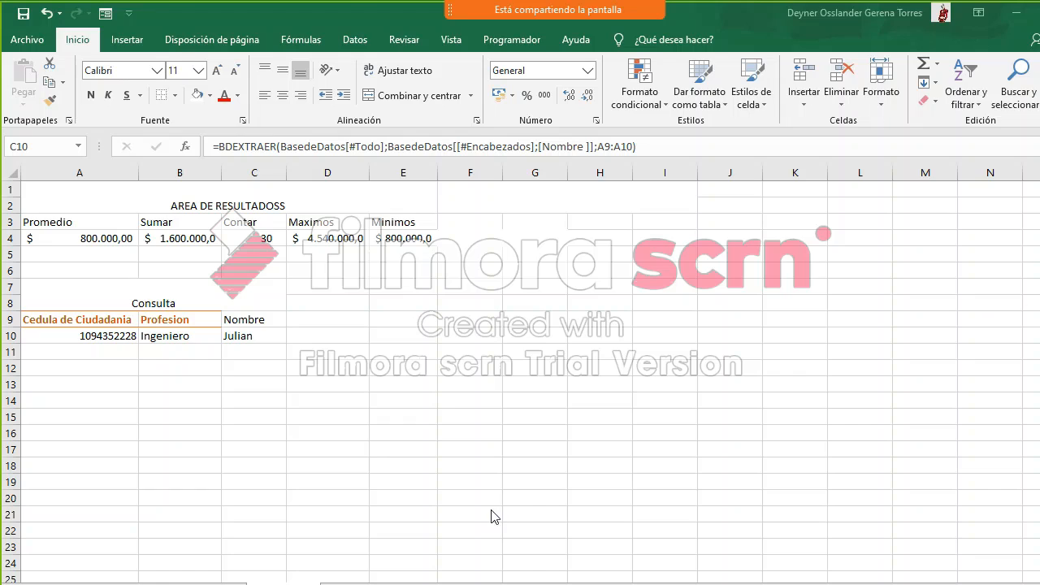
left_click(284, 583)
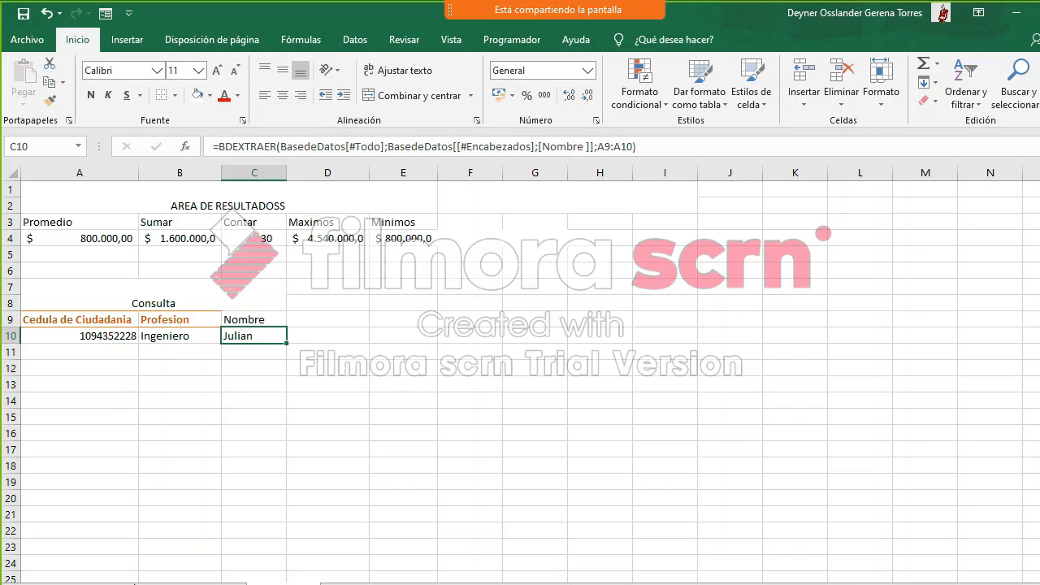
Step: Examine the first record's Cedula de Ciudadania in the data table and the table's other columns against the Consulta area
left_click(134, 582)
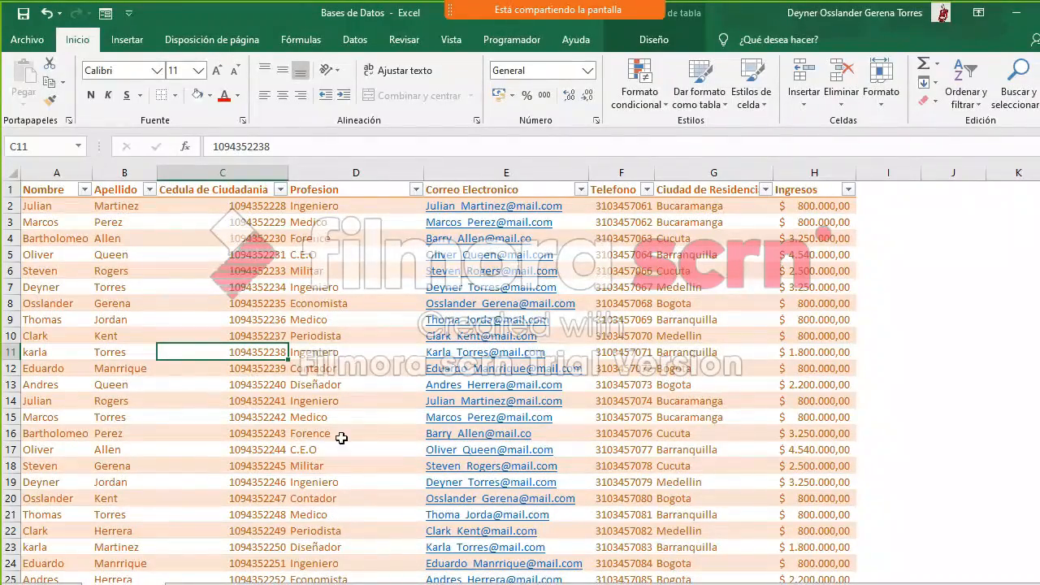
left_click(205, 204)
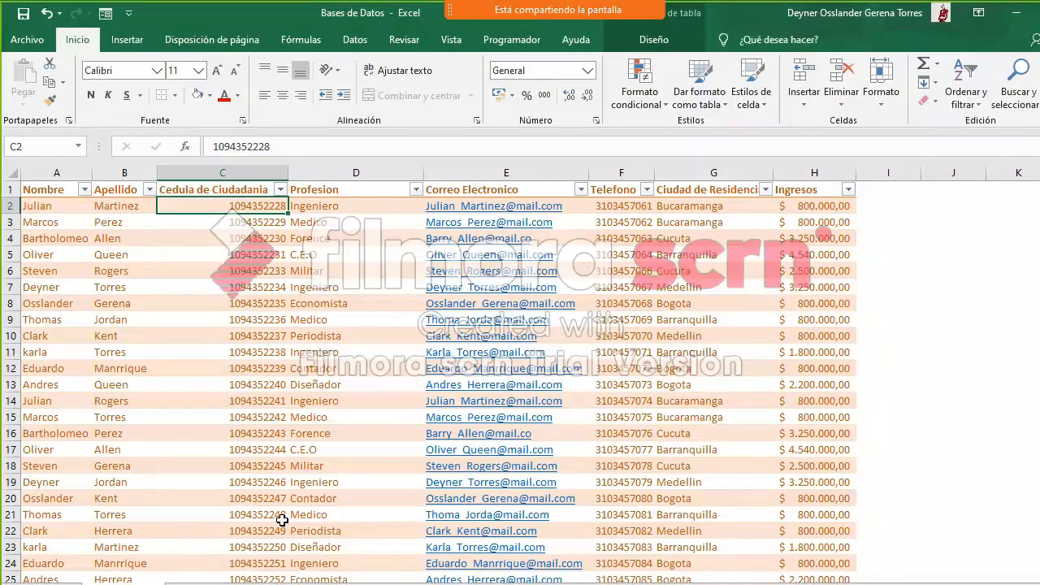
left_click(278, 583)
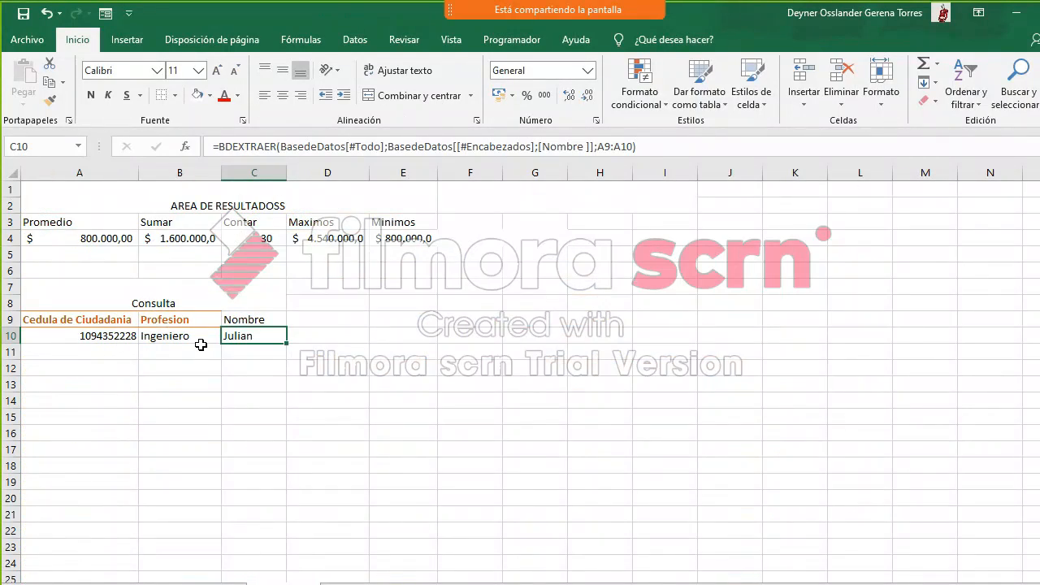
left_click(303, 335)
left_click(134, 583)
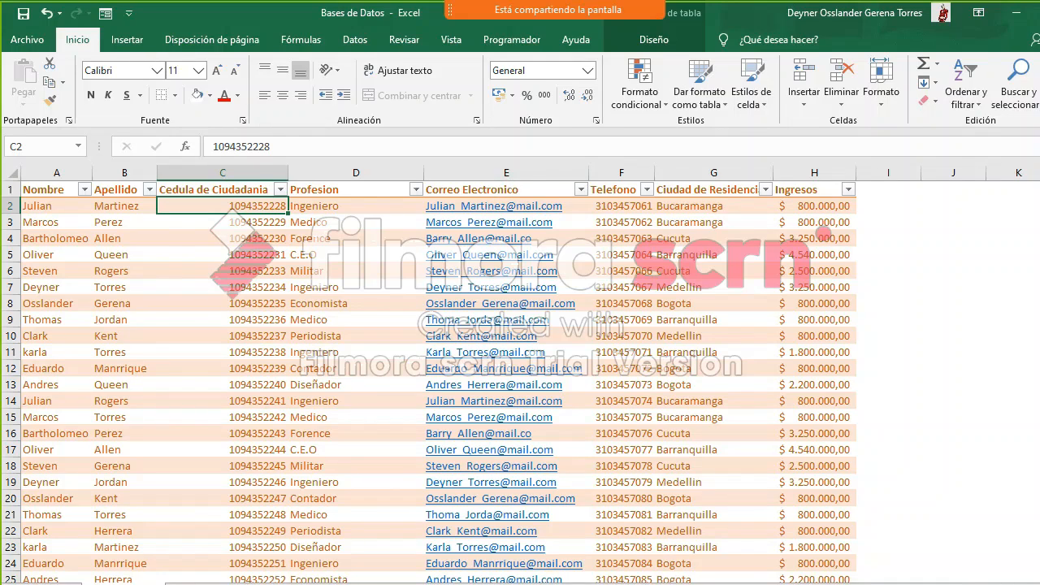
left_click(274, 583)
left_click(314, 319)
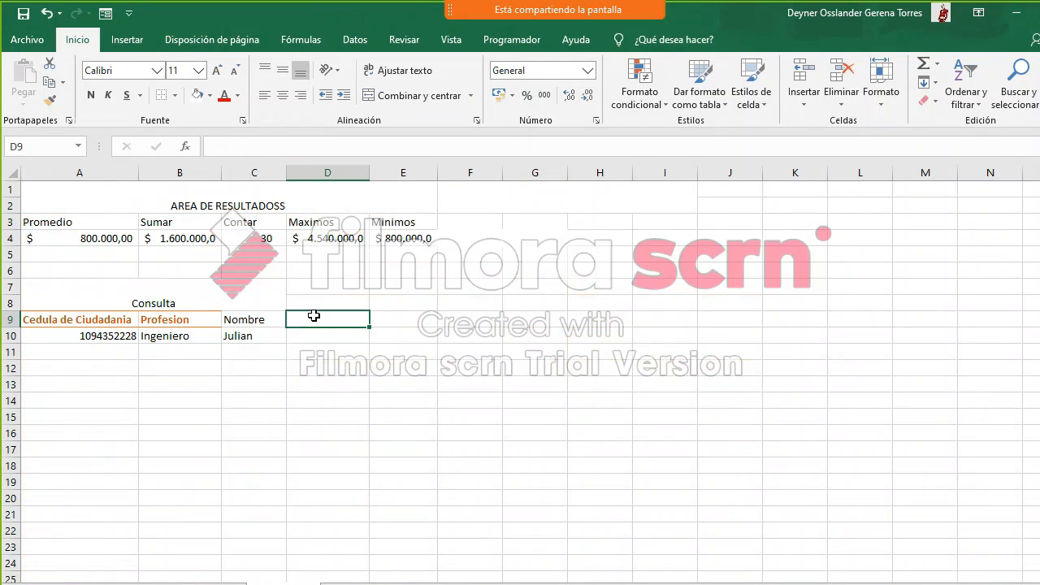
type("c")
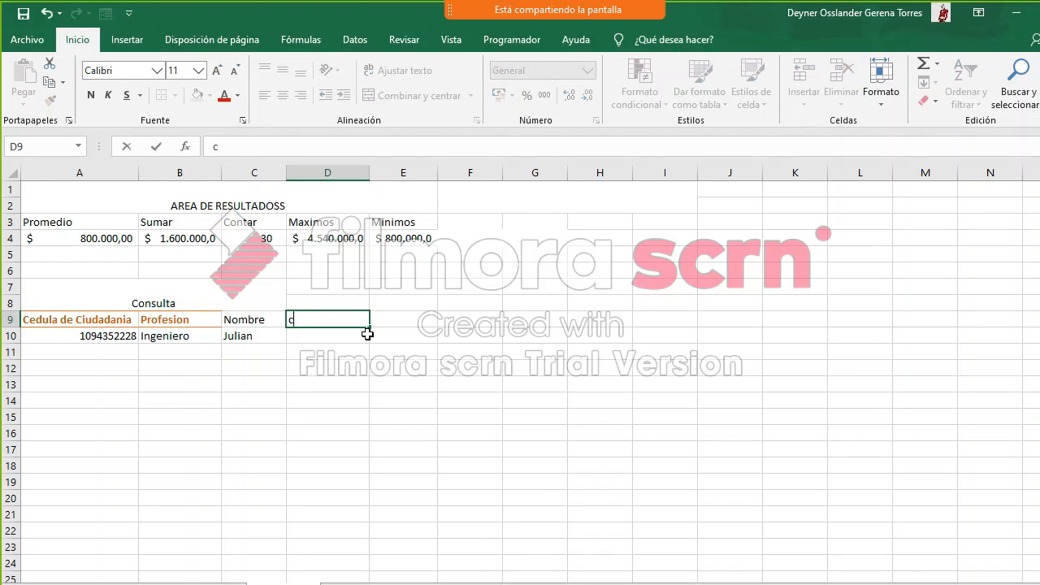
key("BackSpace")
key("Return")
Step: Fill the BDEXTRAER formula from C10 across to D10 and open the copy in D10 for editing
left_click(248, 337)
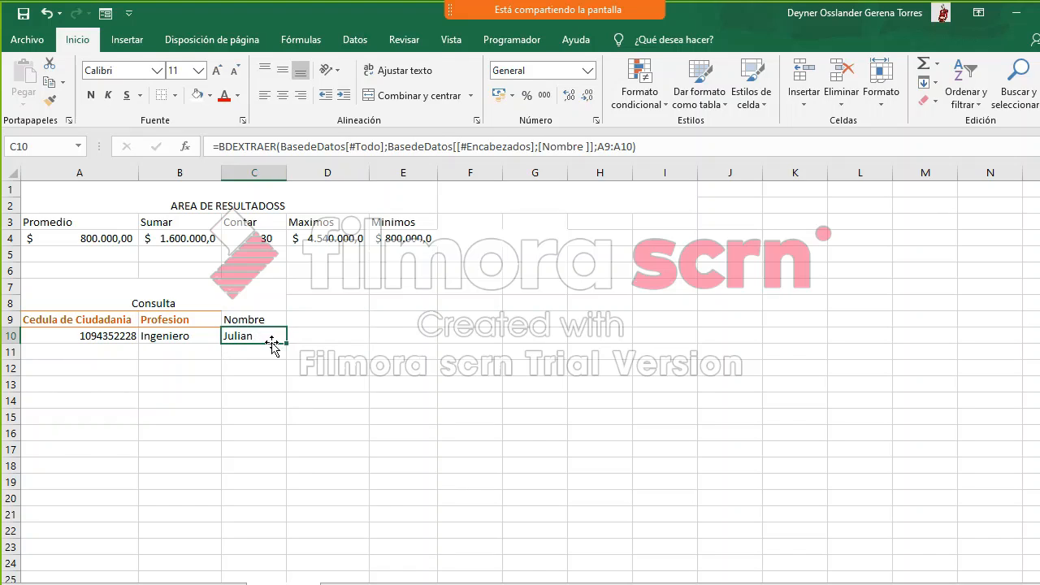
left_click_drag(286, 343, 365, 337)
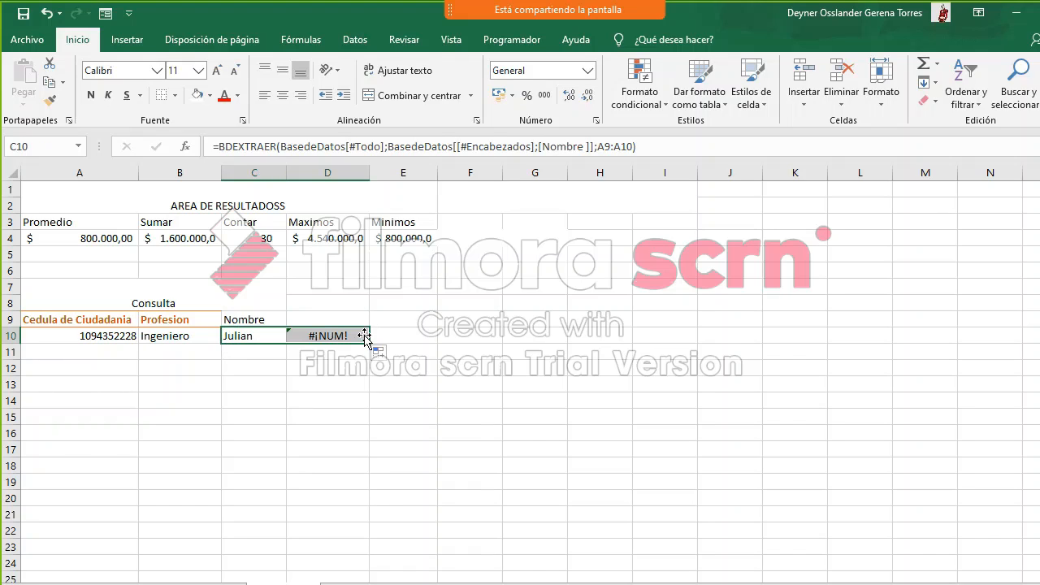
left_click(350, 342)
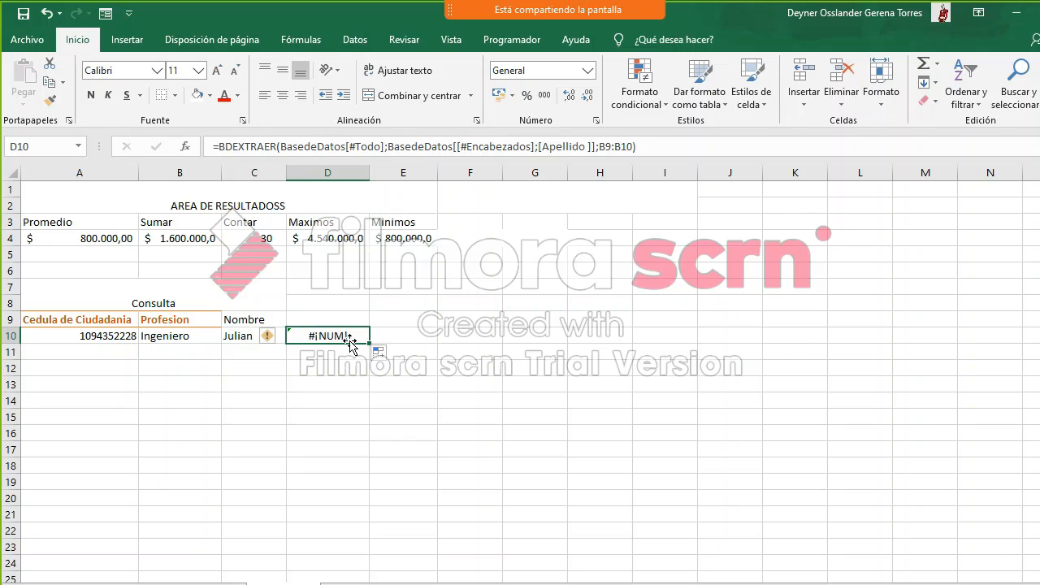
double_click(351, 336)
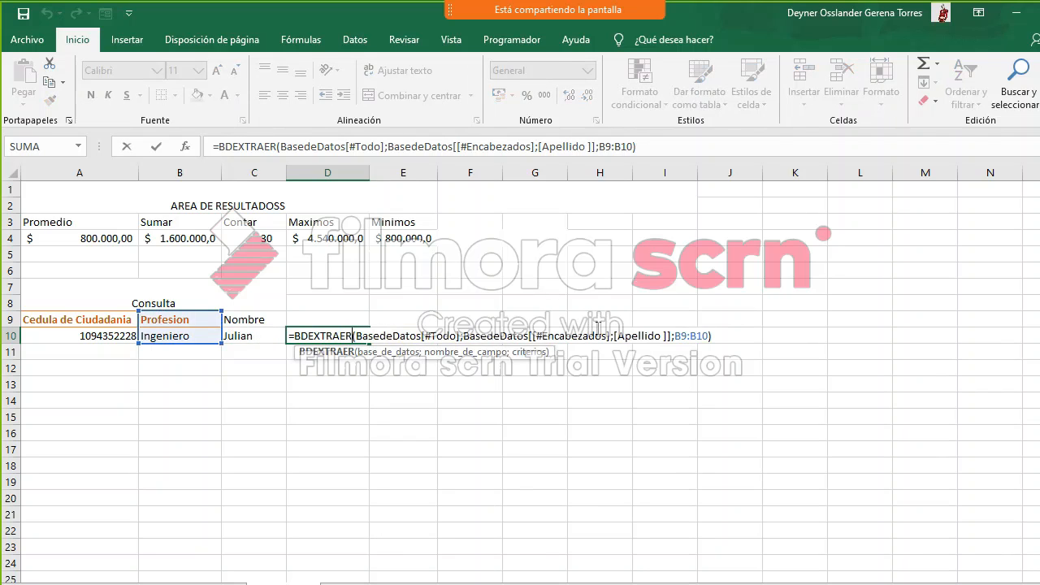